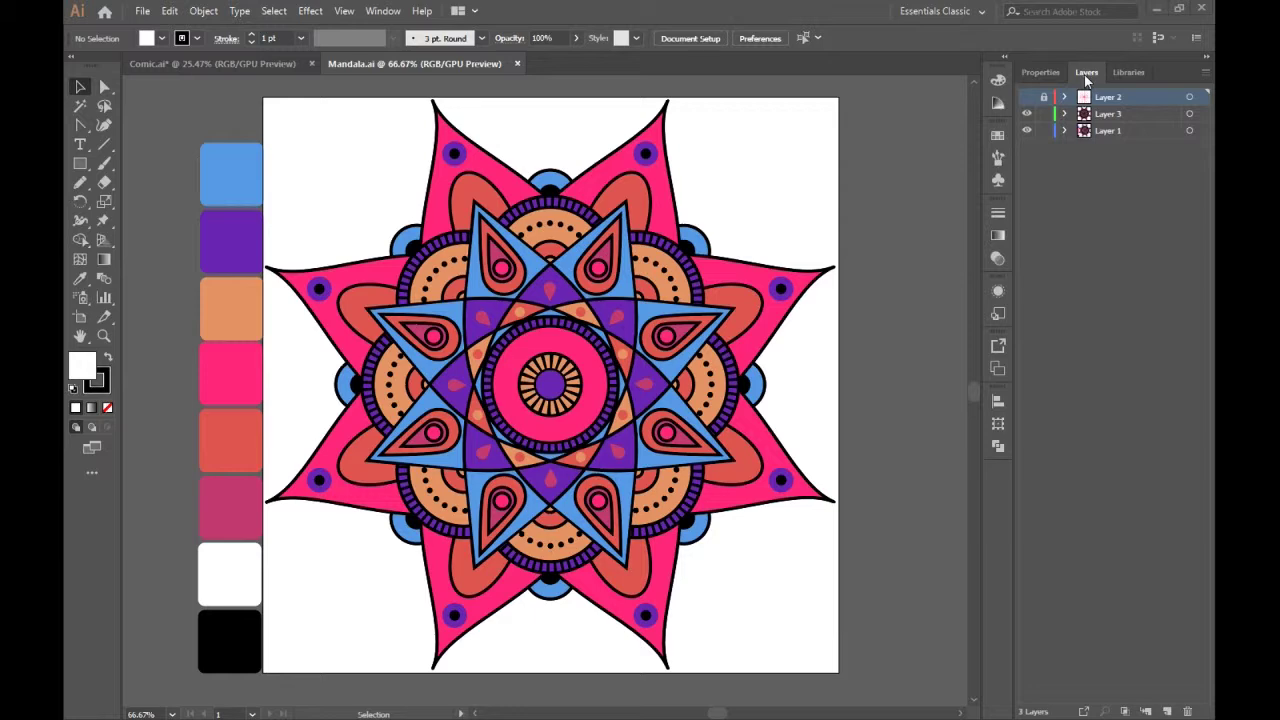
Toggle the visibility of Layer 3 and Layer 1 off and on to check what artwork each contains.
click(388, 12)
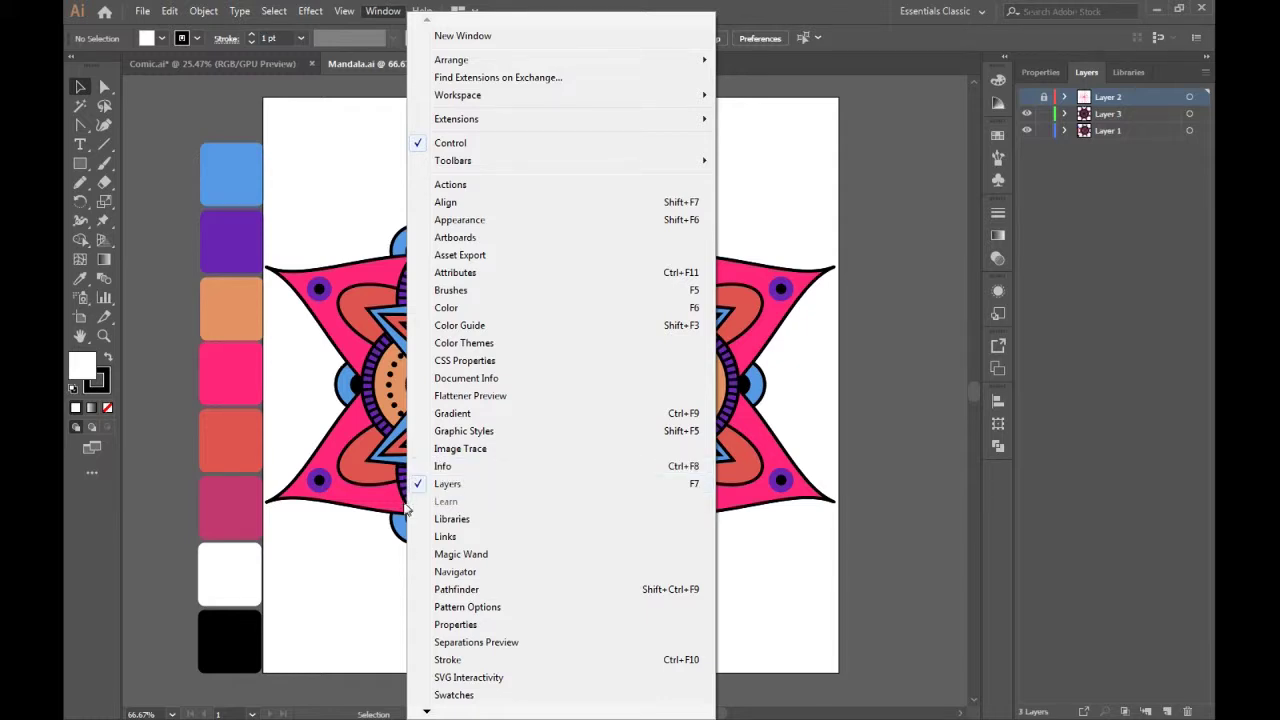
click(1114, 307)
click(1029, 116)
click(1029, 116)
click(1029, 131)
click(1029, 131)
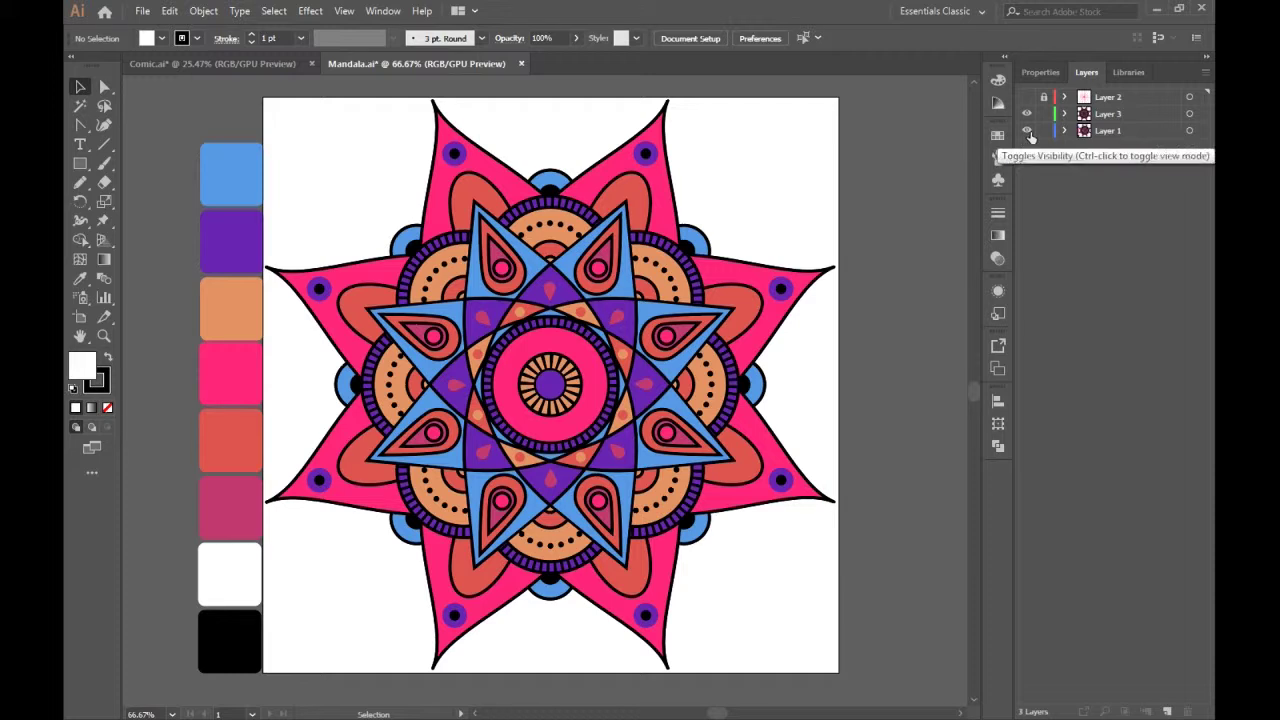
Select the blue color swatch, then hide and show Layer 1 to check that the swatches belong to it.
click(232, 180)
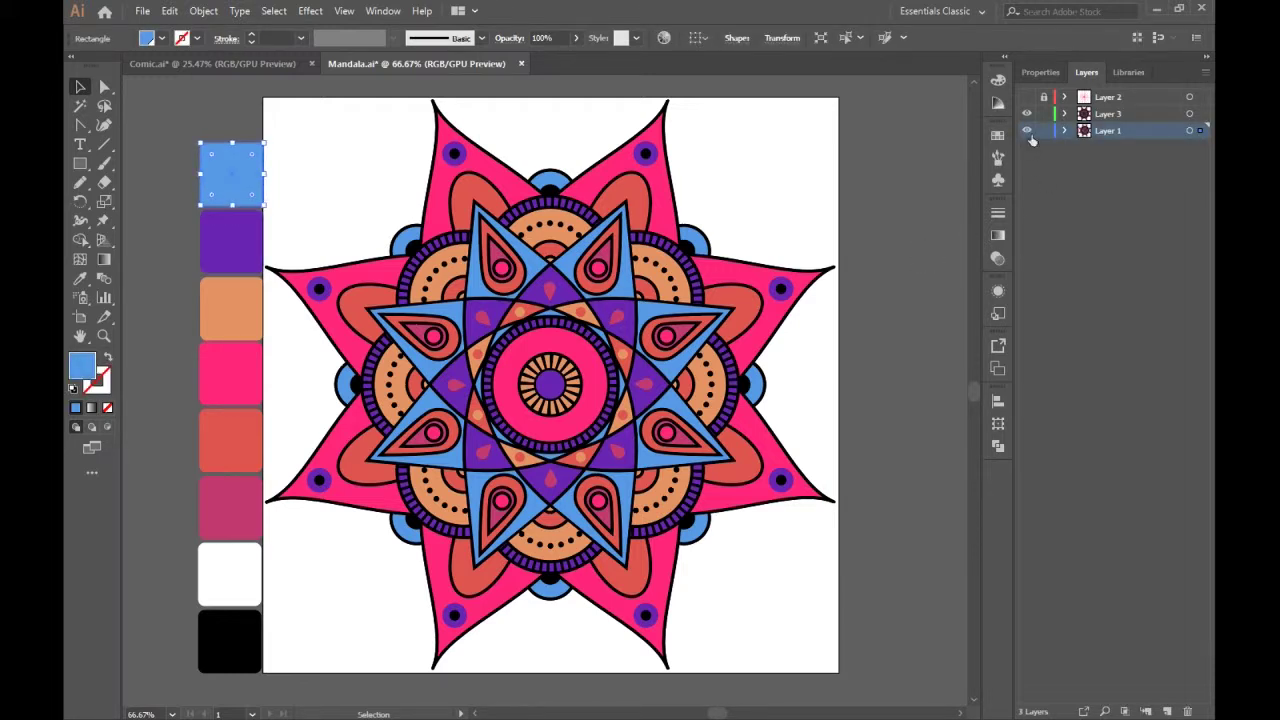
click(1027, 131)
click(1027, 131)
click(1027, 131)
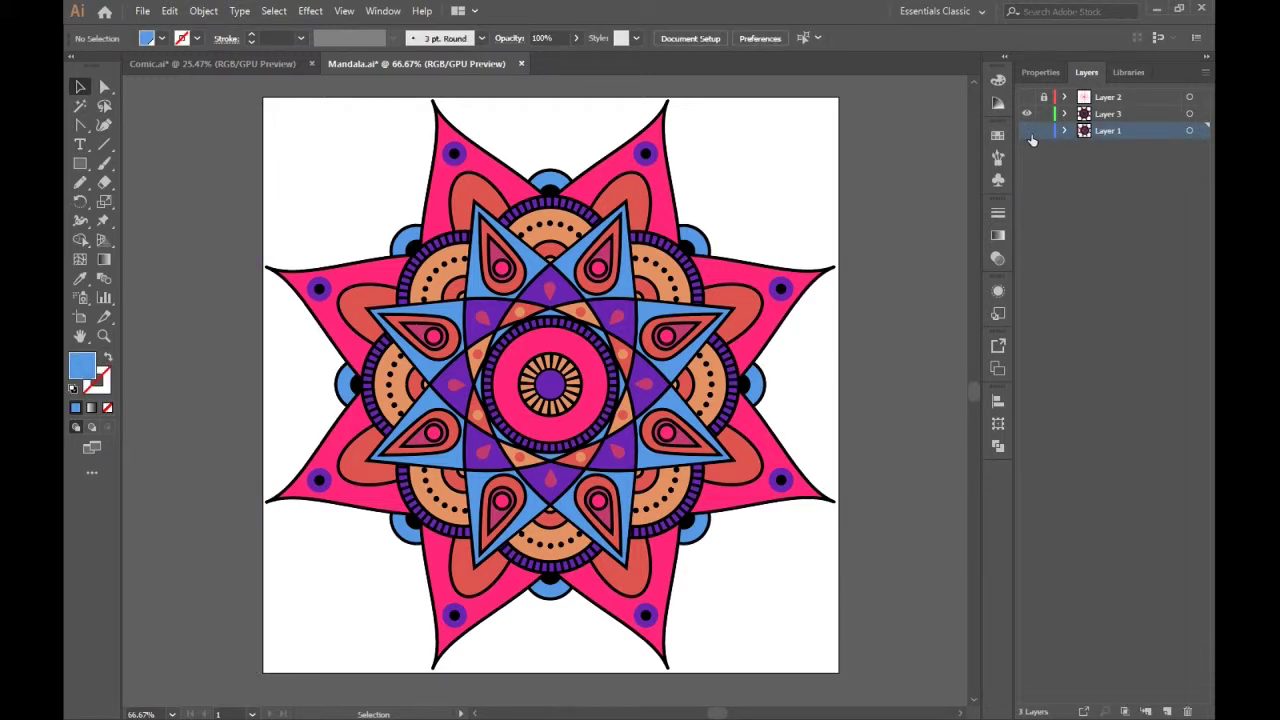
click(1027, 131)
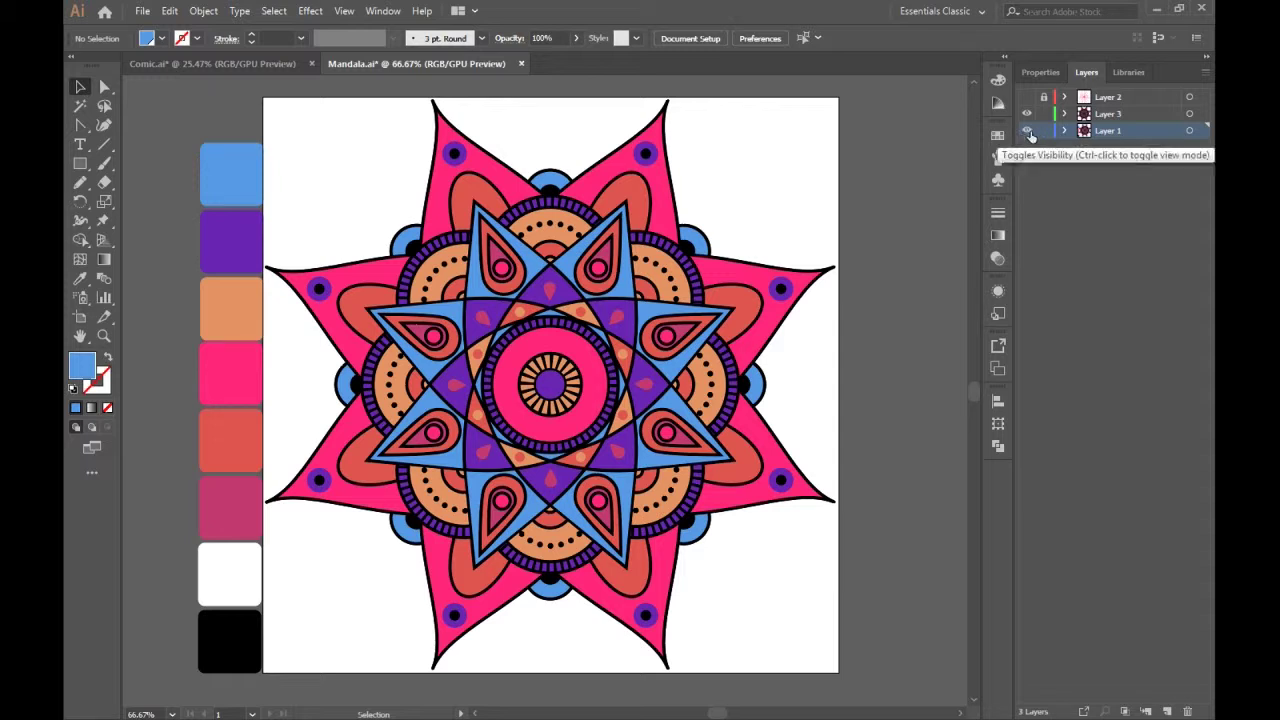
click(1027, 131)
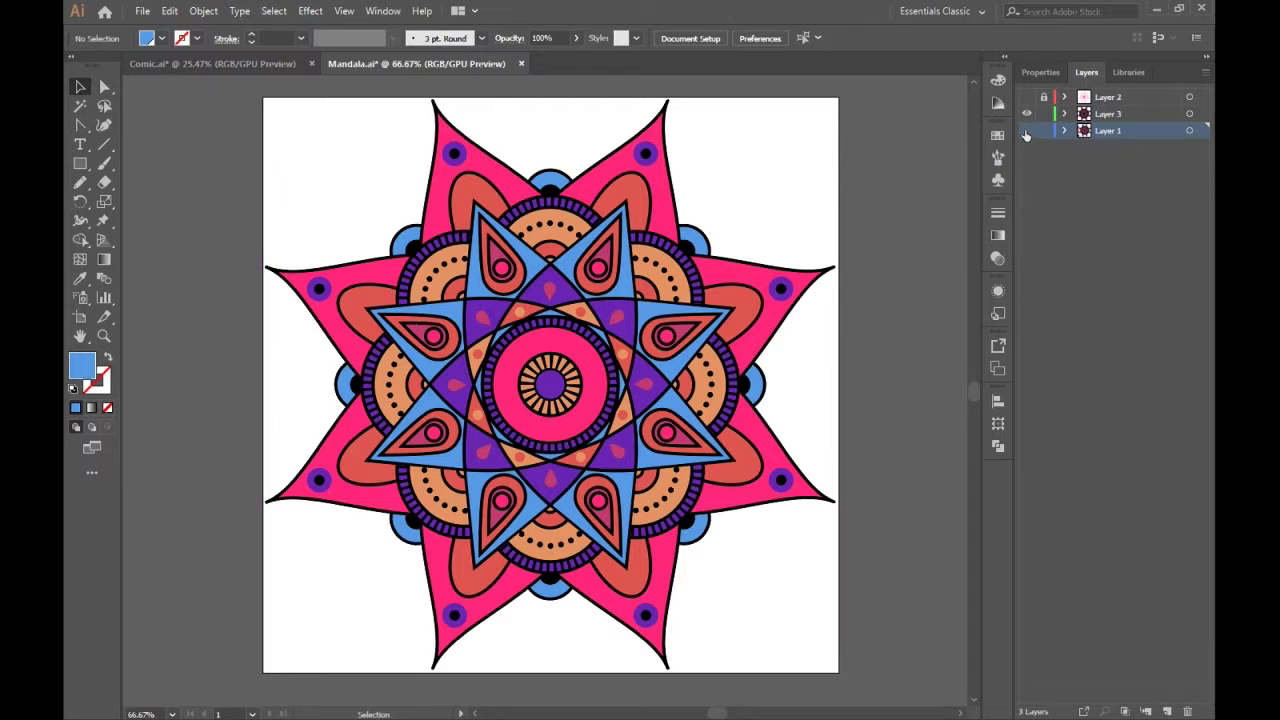
click(1027, 131)
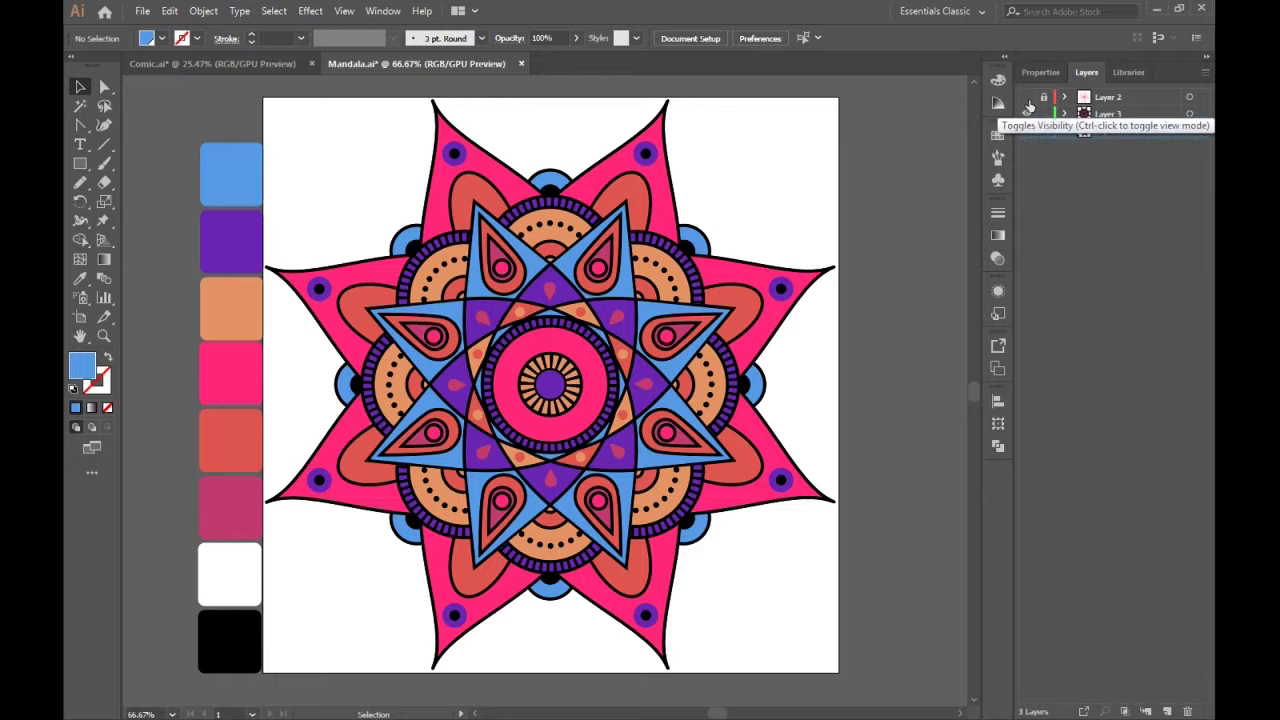
Make Layer 2 with the radial guide lines visible and set it as the active layer.
click(1027, 97)
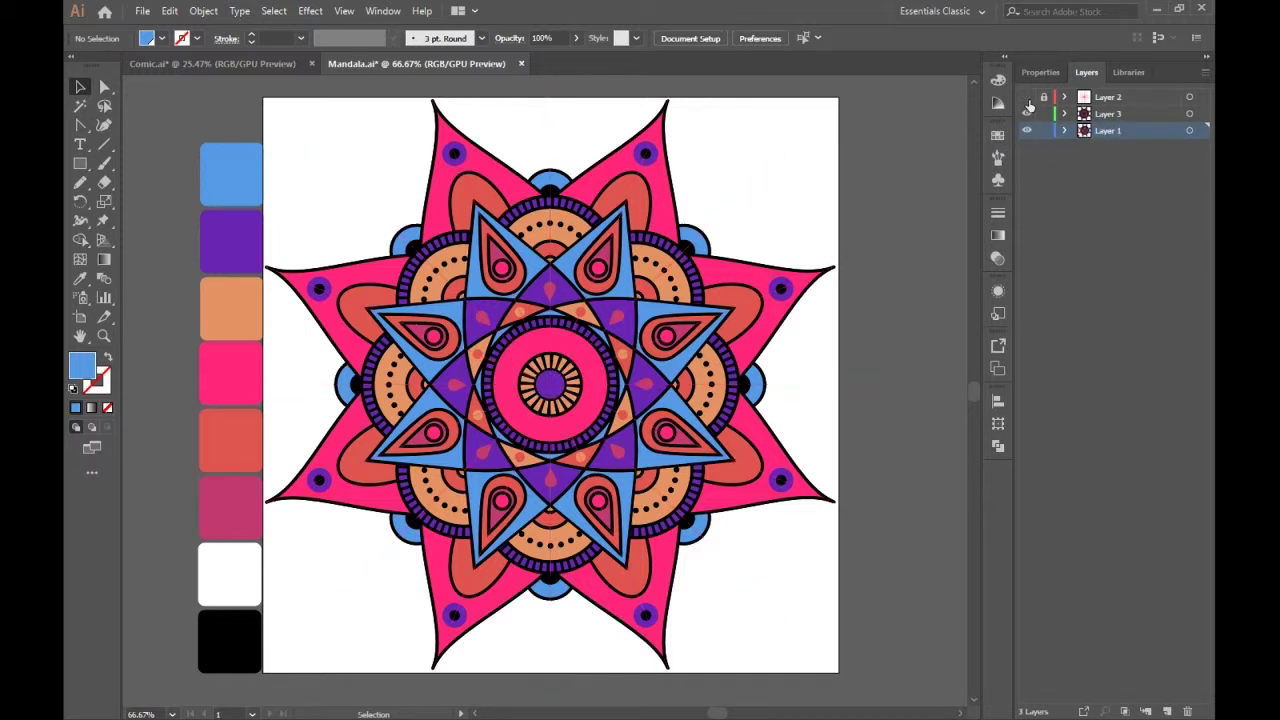
click(1100, 97)
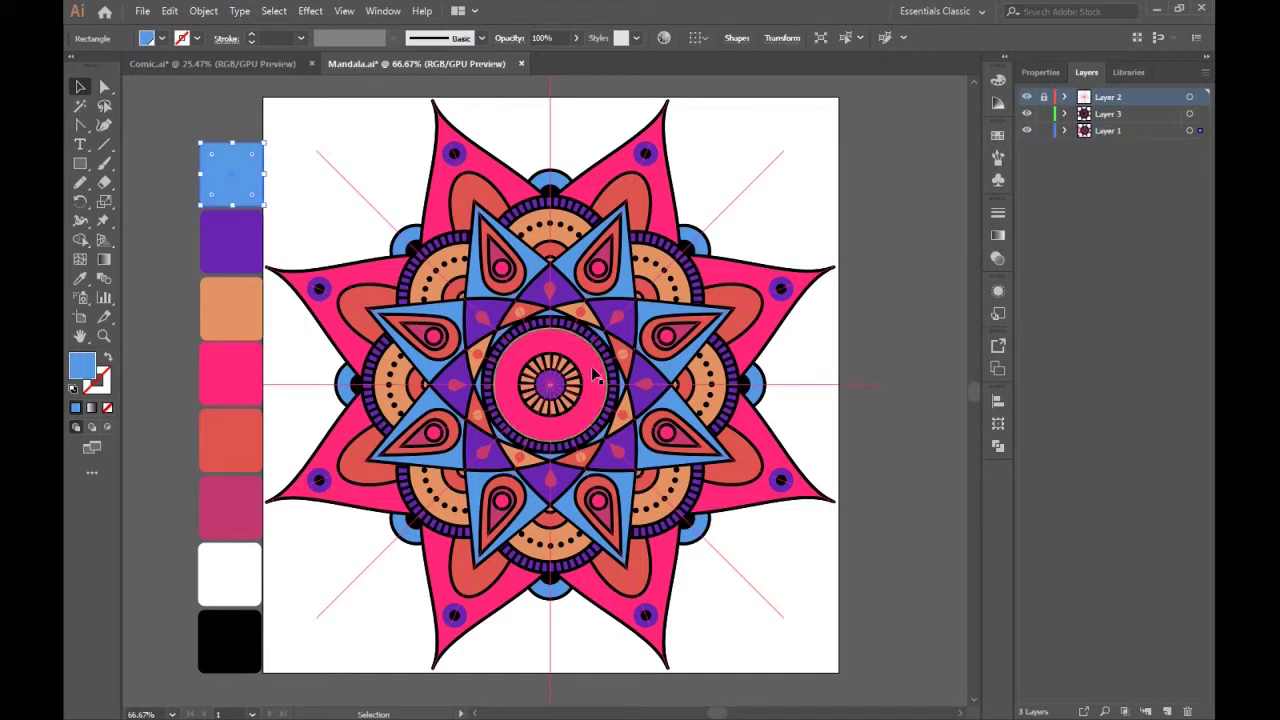
click(818, 385)
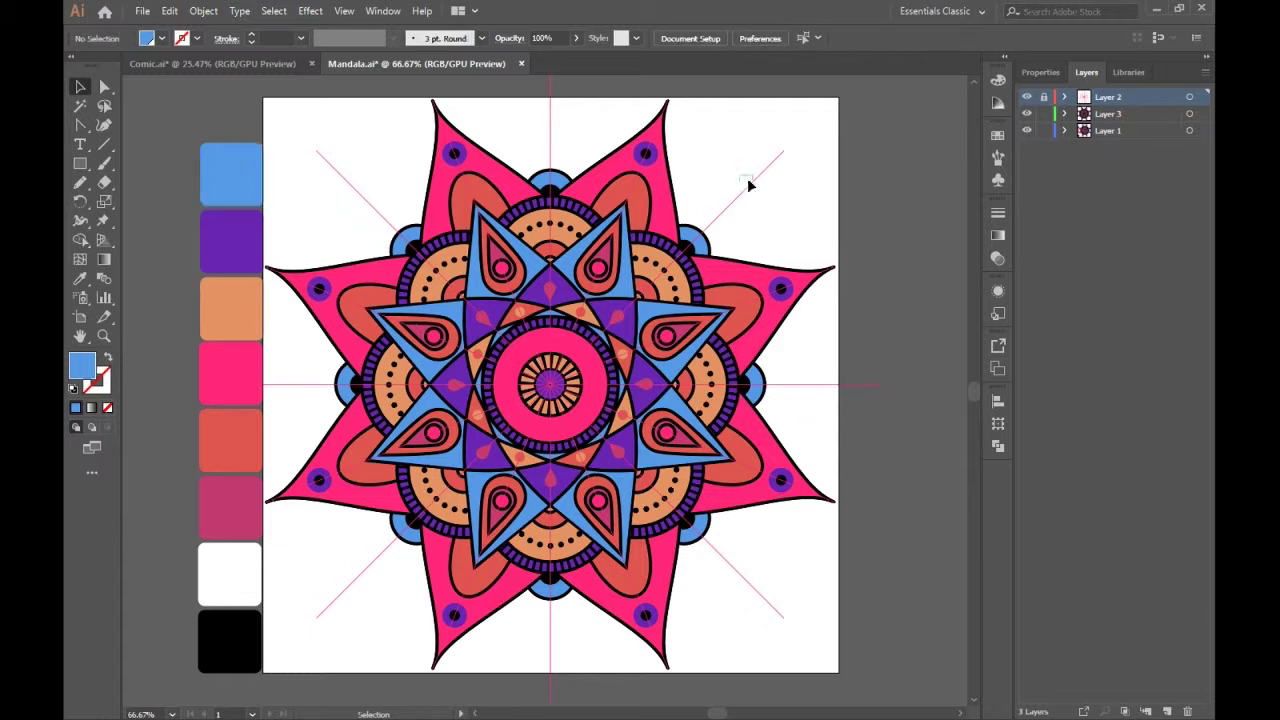
Unlock Layer 2, try moving a diagonal guide line, undo the move, and lock the layer again.
click(1046, 99)
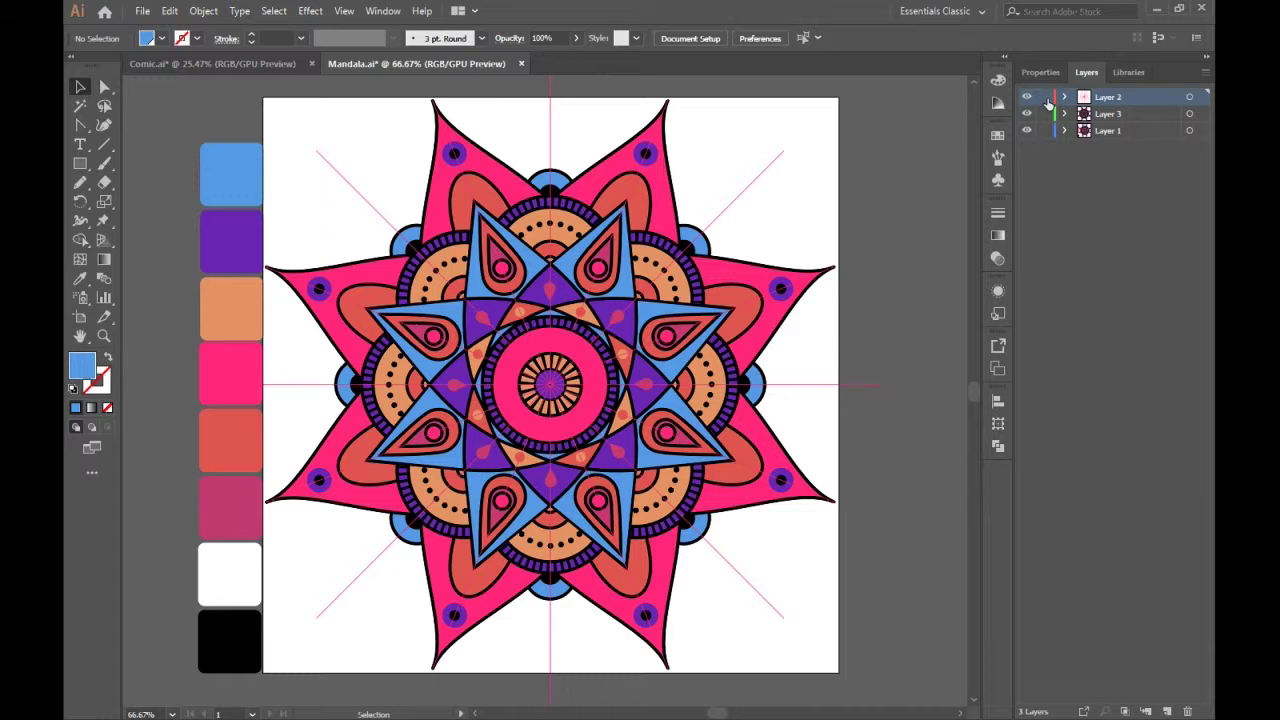
click(748, 186)
drag(742, 200, 820, 176)
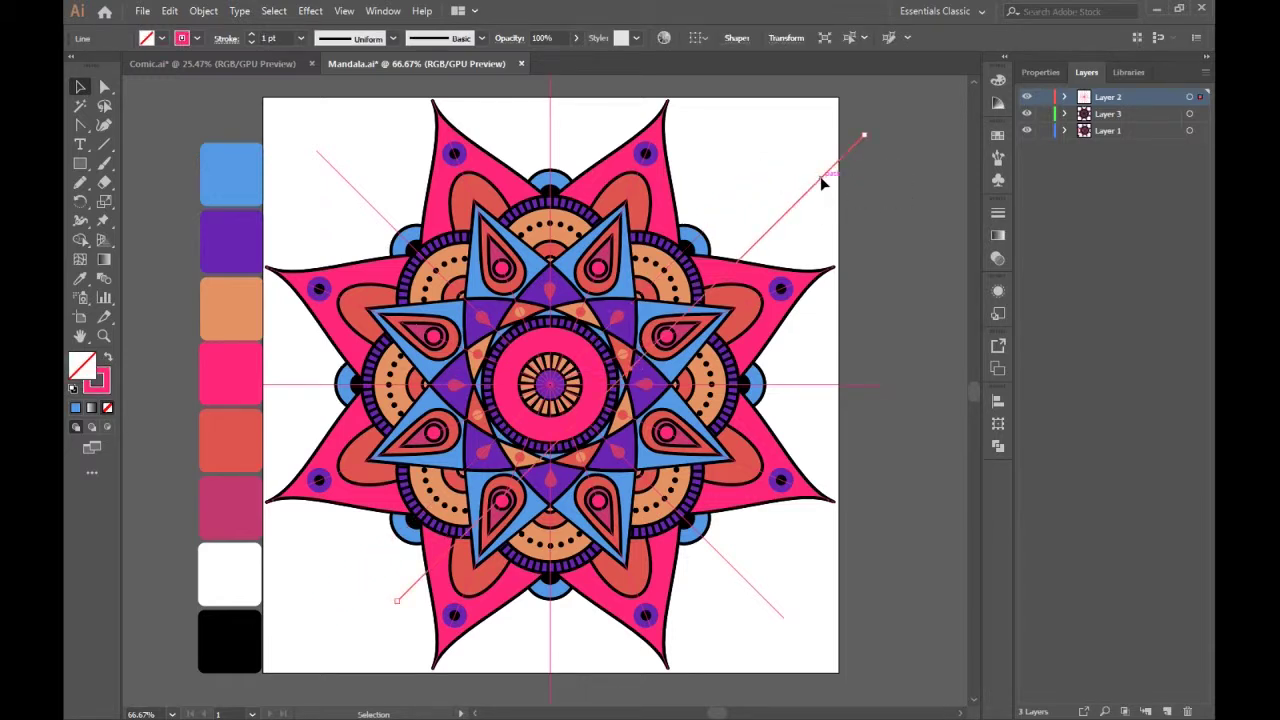
key(ctrl+z)
click(1045, 98)
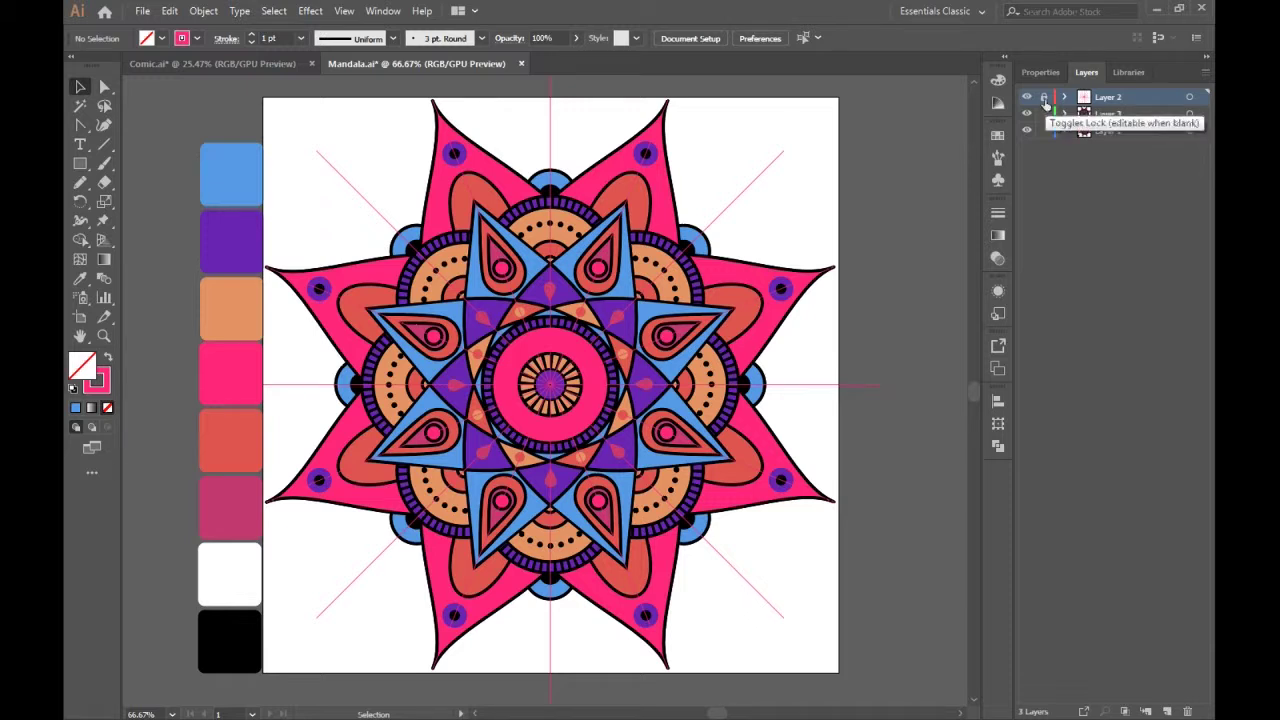
click(1044, 98)
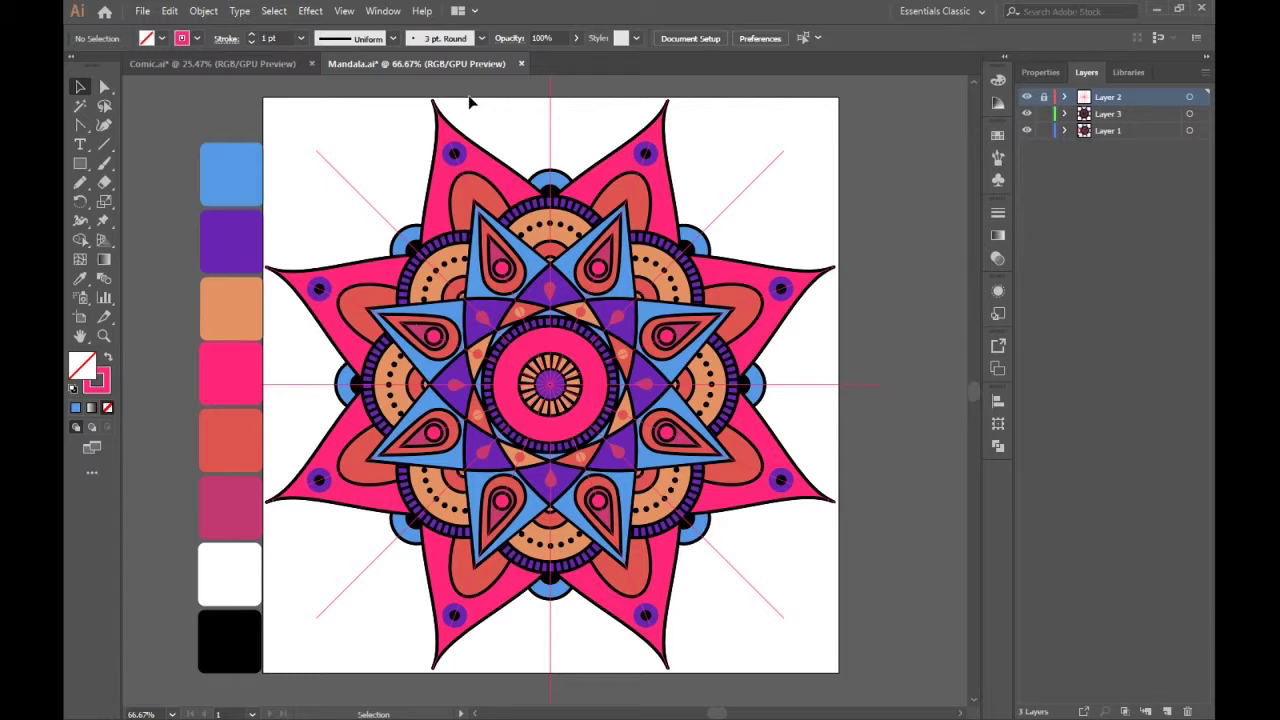
Show the rulers around the mandala document.
click(345, 10)
mouse_move(454, 449)
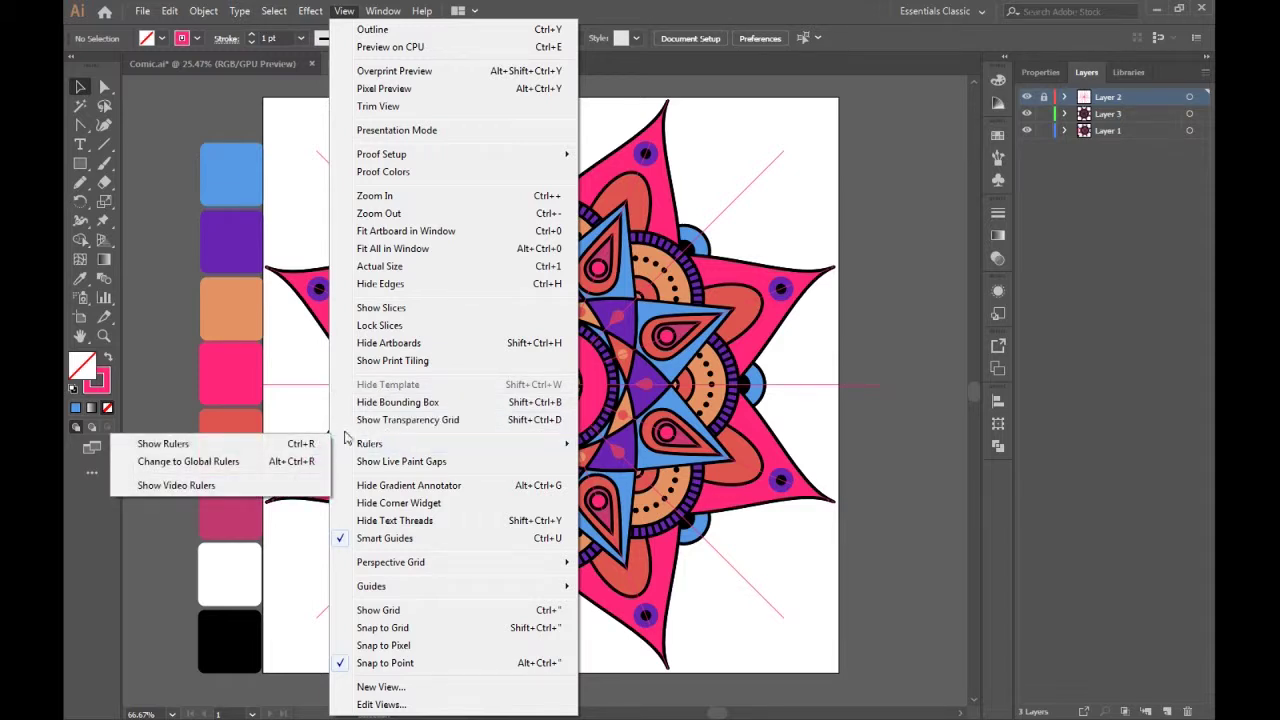
mouse_move(338, 445)
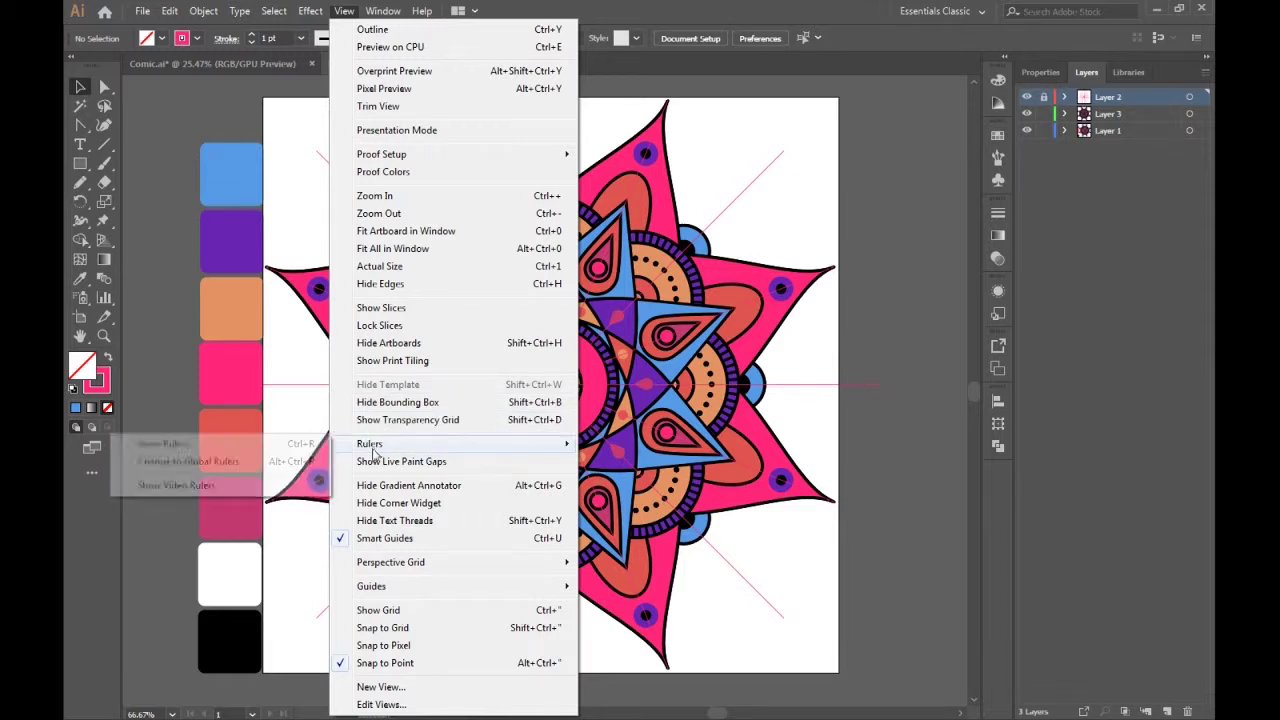
click(322, 445)
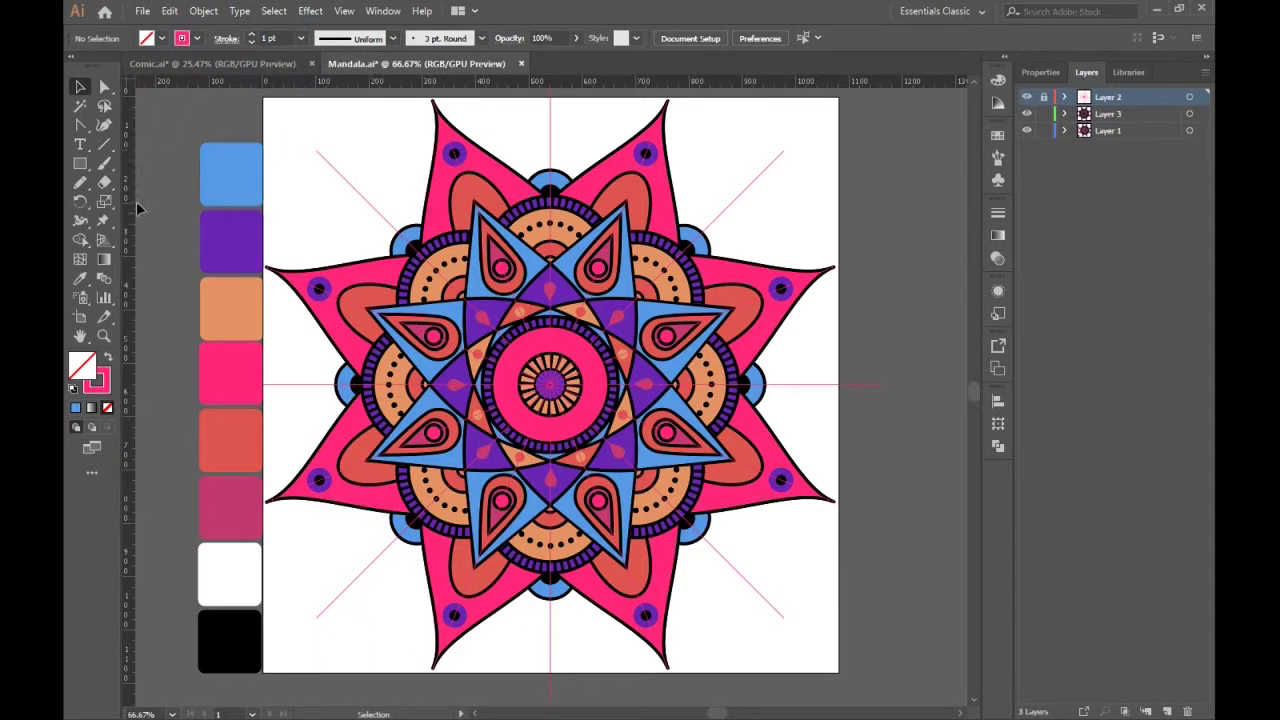
Try out placing guides across the mandala artwork from the rulers.
drag(133, 190, 405, 287)
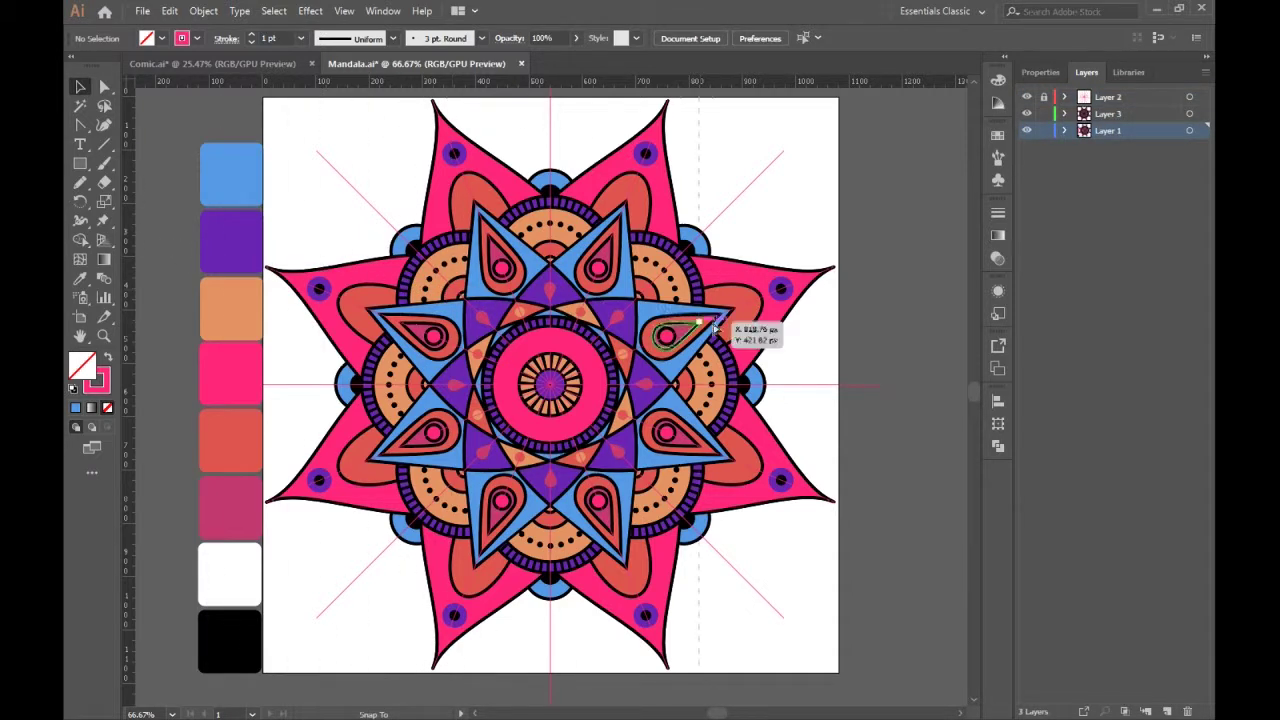
drag(400, 330, 331, 285)
drag(596, 88, 594, 153)
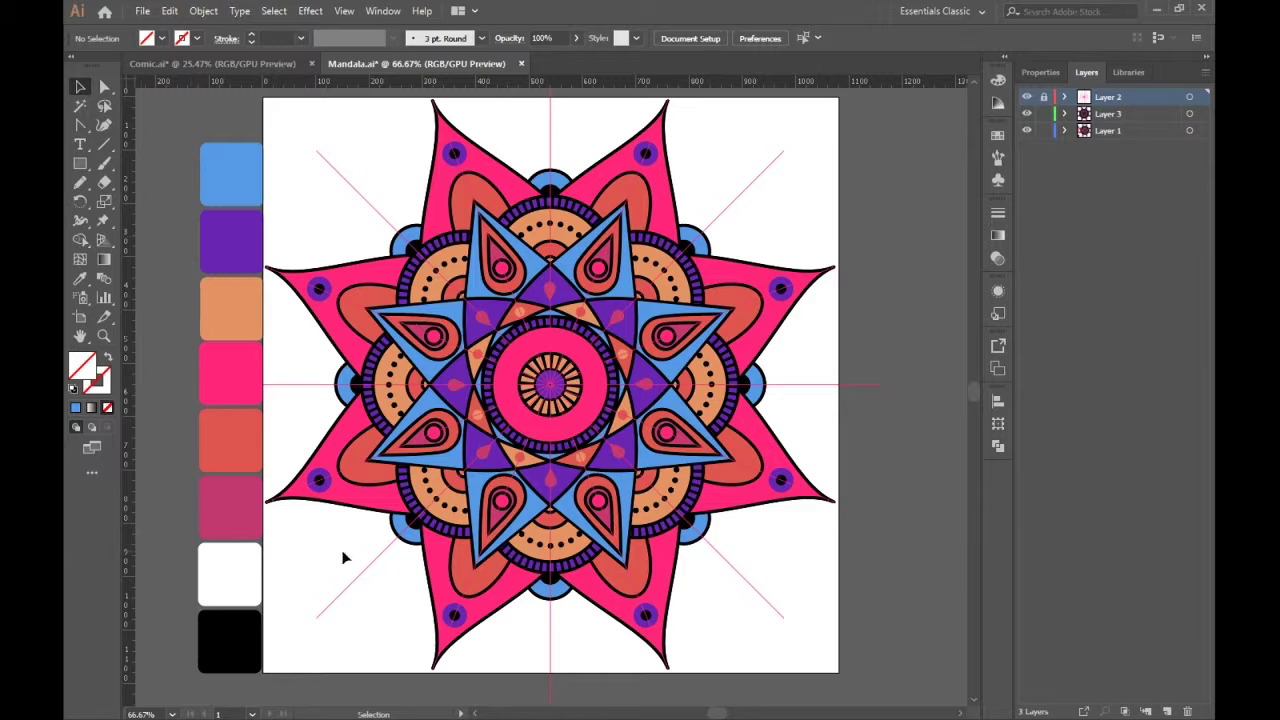
Examine the star points and petals in the mandala's left half at different magnifications with the Zoom tool.
click(106, 336)
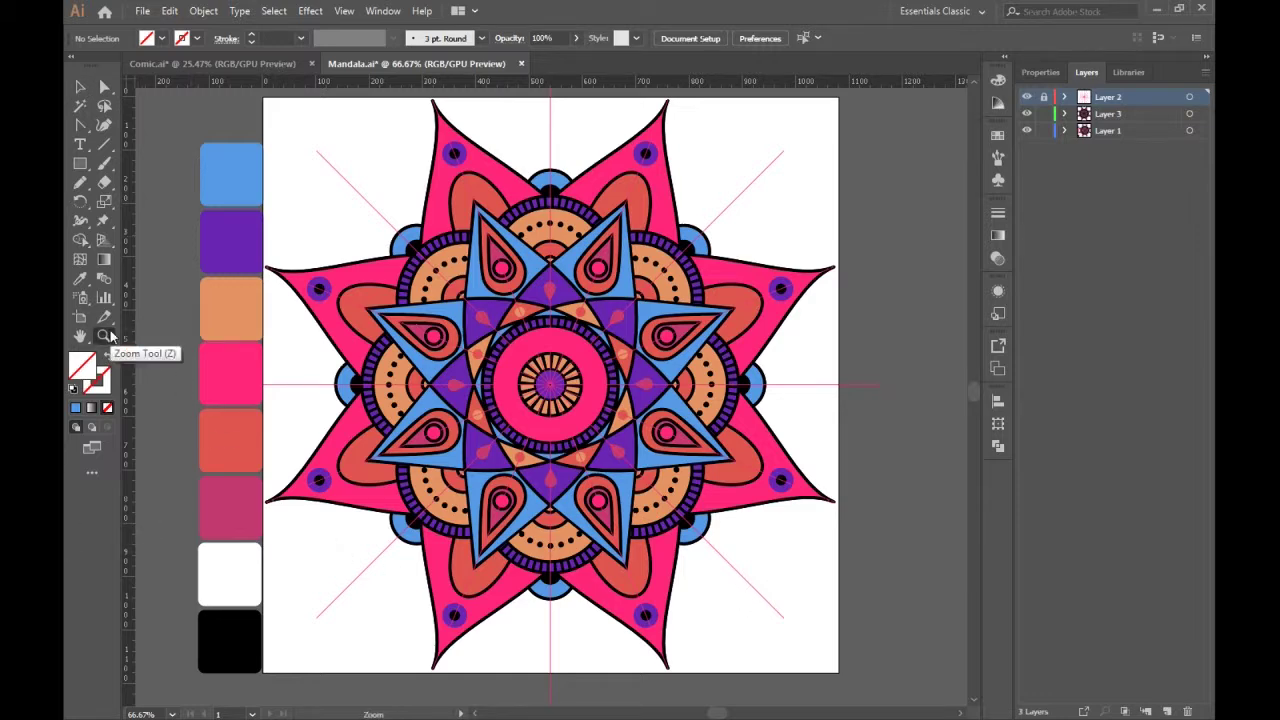
drag(575, 382, 448, 264)
drag(231, 201, 231, 201)
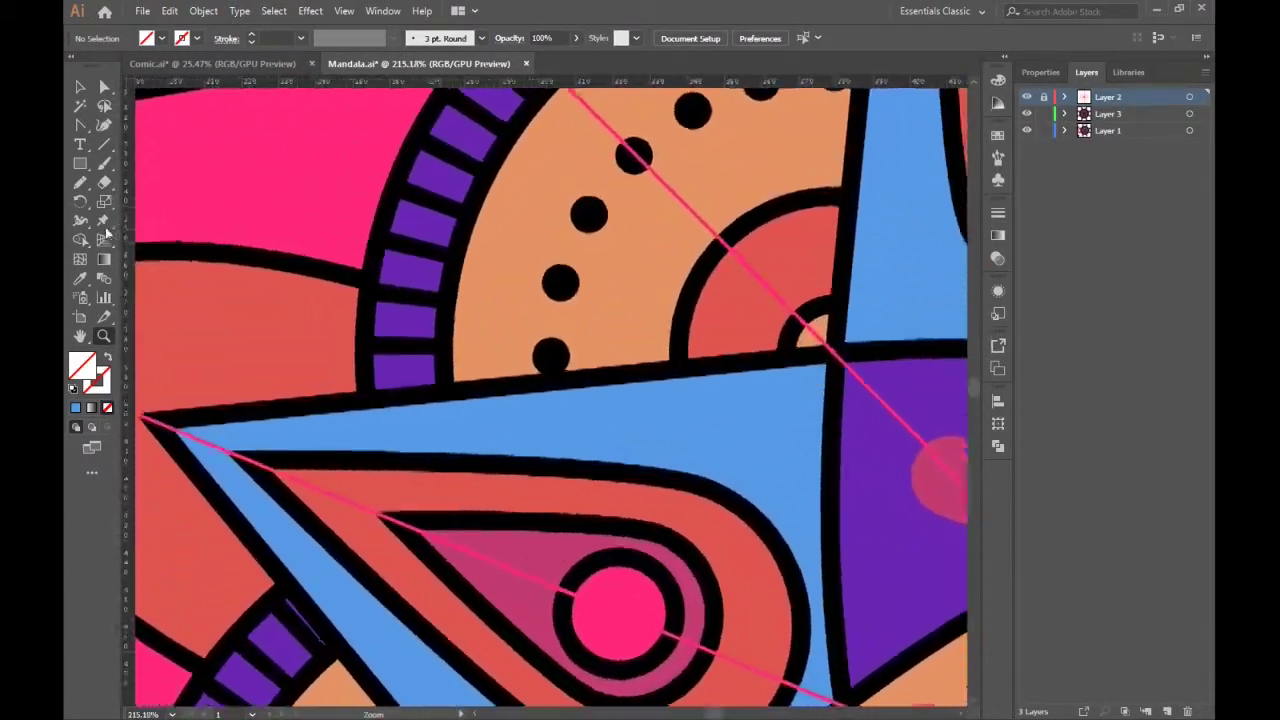
drag(478, 336, 268, 325)
drag(740, 647, 492, 592)
drag(790, 629, 690, 610)
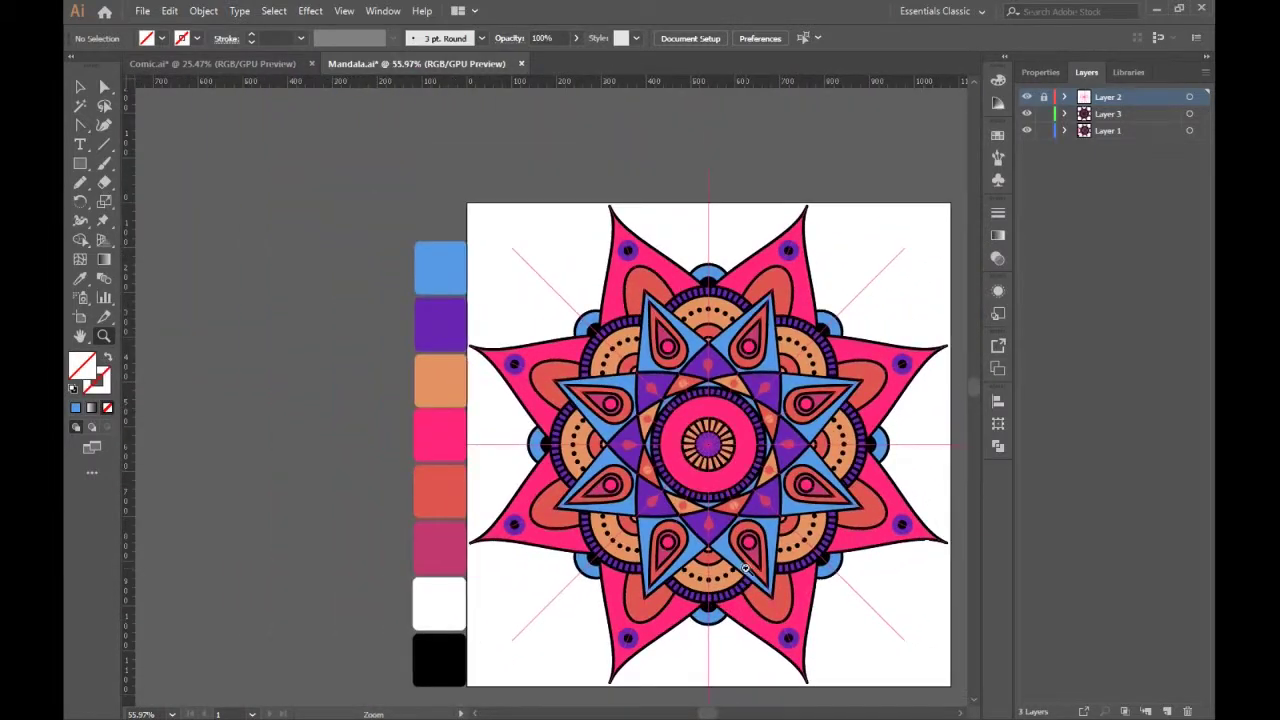
key(v)
drag(541, 508, 792, 522)
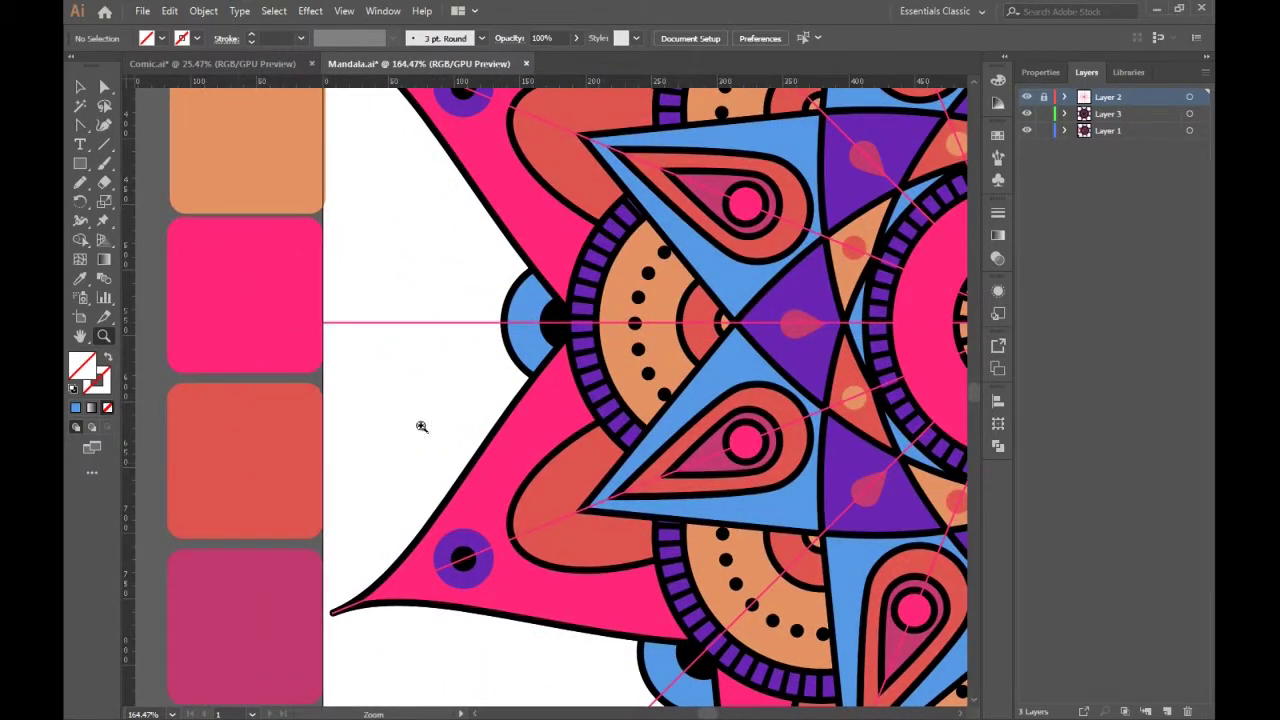
Examine the mandala's center, outer right petal and lower petals by panning around it with the Hand tool.
click(80, 338)
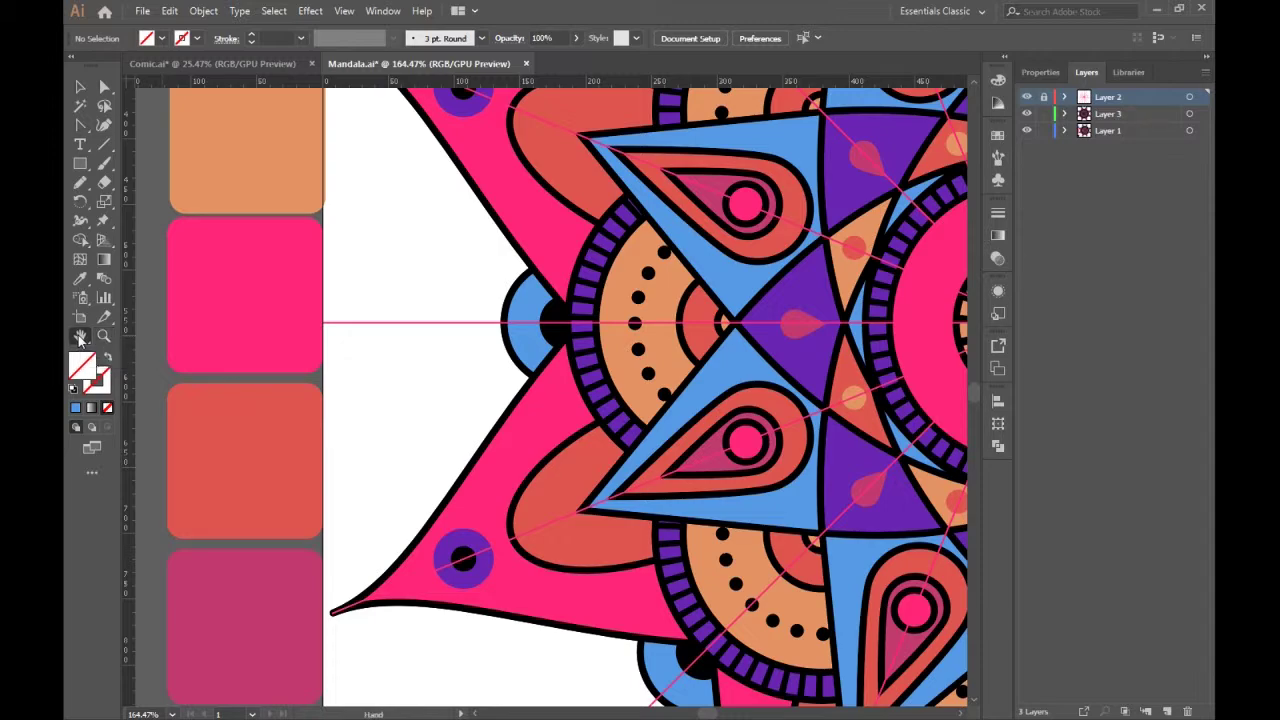
drag(688, 521, 563, 411)
drag(855, 403, 614, 334)
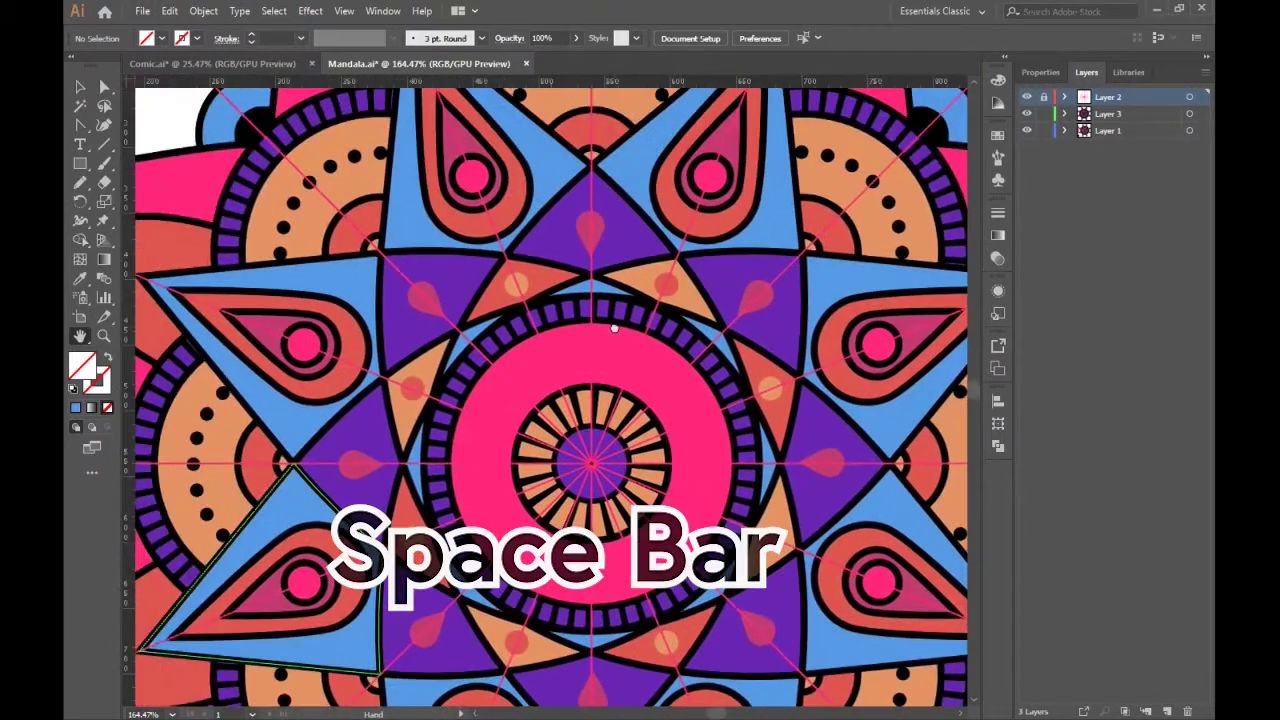
mouse_move(591, 220)
mouse_down()
mouse_move(592, 372)
mouse_move(322, 362)
mouse_up()
mouse_move(735, 362)
mouse_down()
mouse_move(491, 380)
mouse_move(405, 409)
mouse_up()
drag(762, 465, 519, 381)
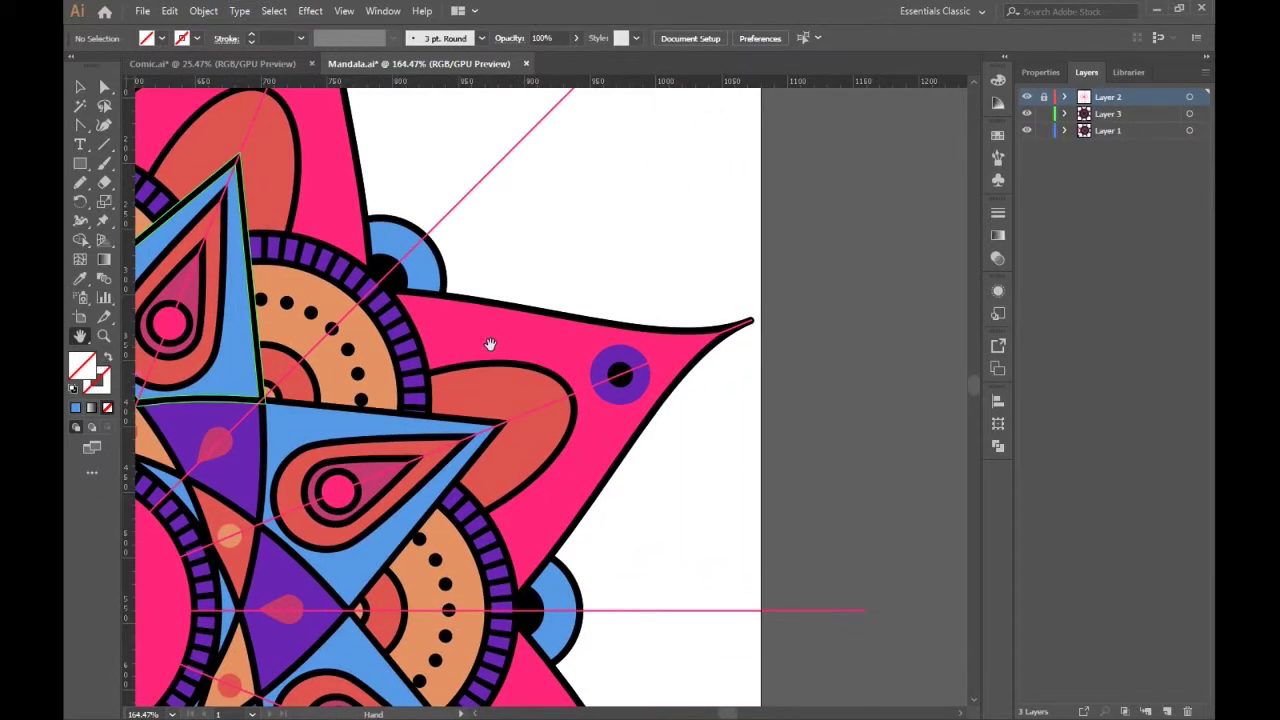
drag(281, 484, 727, 254)
drag(322, 444, 528, 186)
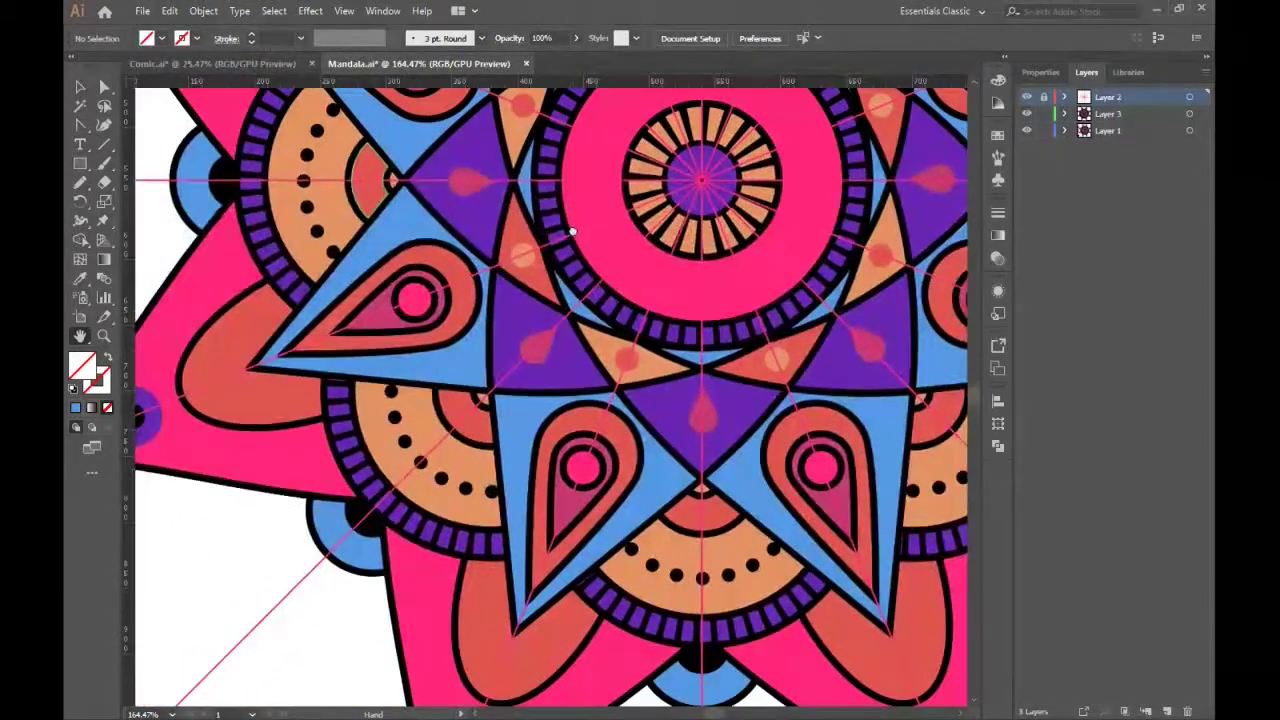
drag(600, 472, 421, 222)
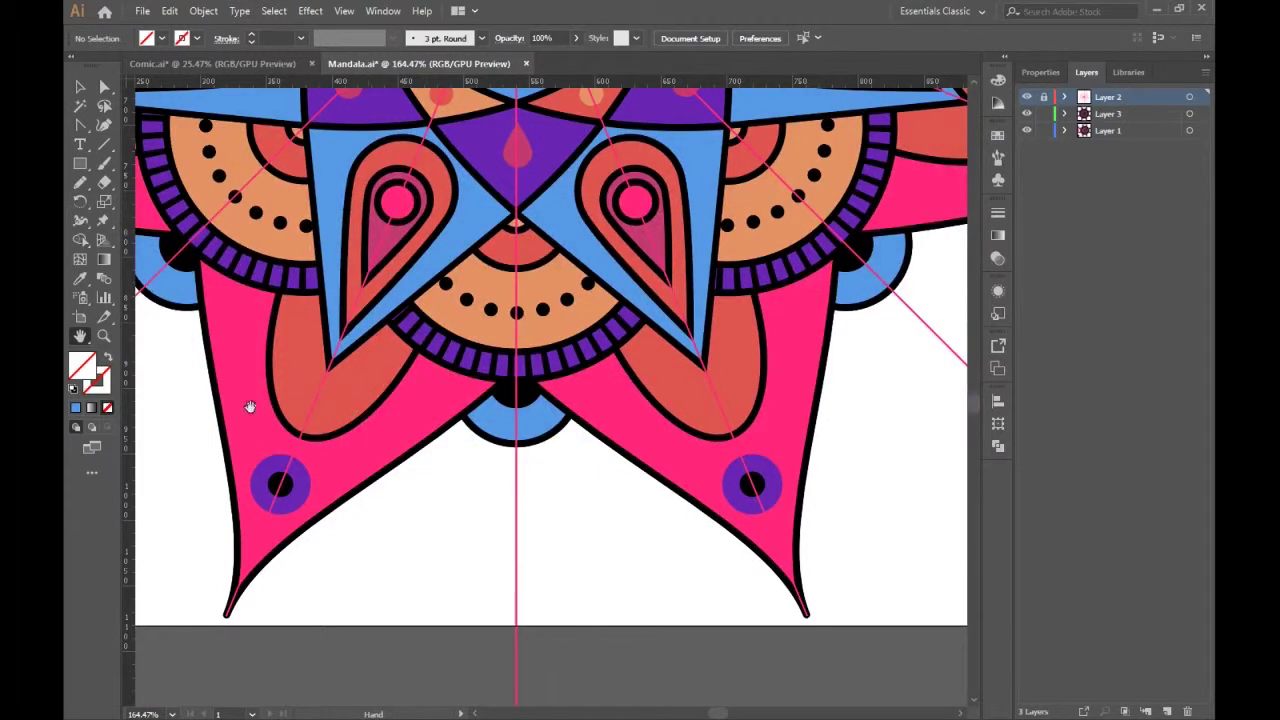
drag(352, 400, 428, 358)
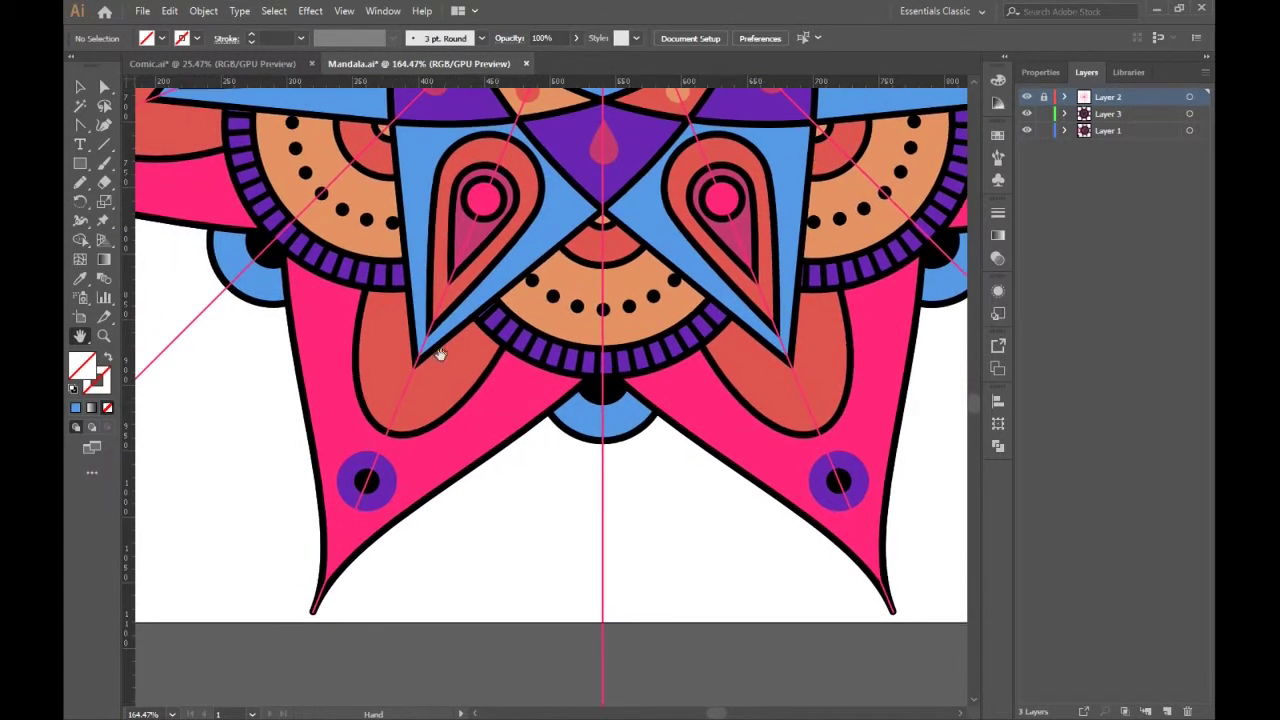
Examine the lower petals and the central ring close up, then bring the whole mandala back into view.
click(103, 336)
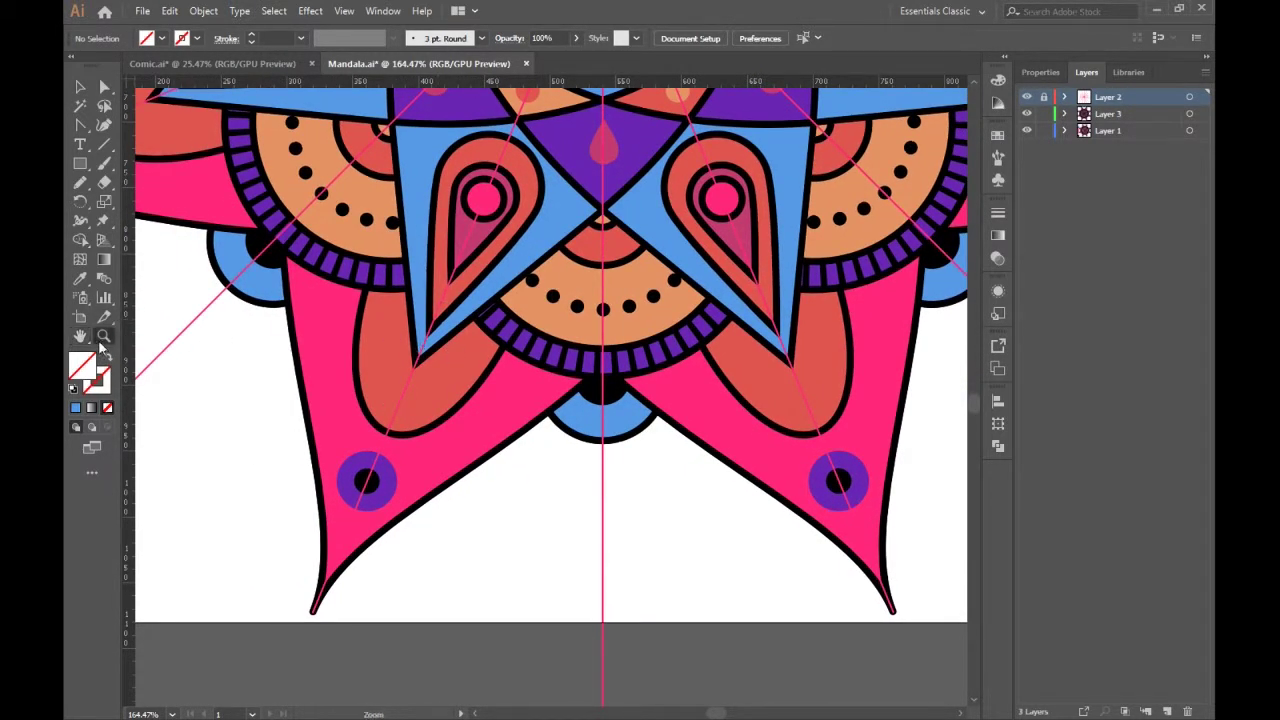
drag(443, 313, 335, 353)
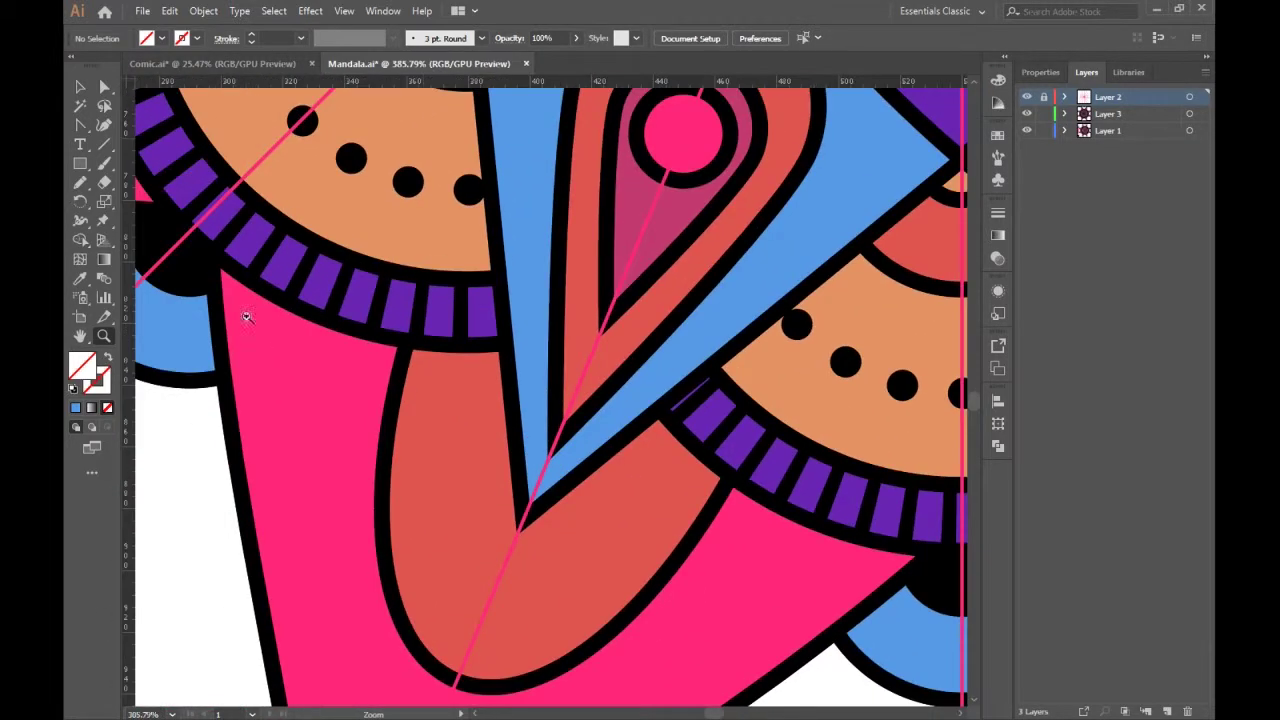
drag(614, 400, 496, 162)
drag(545, 427, 596, 254)
drag(551, 316, 357, 300)
drag(649, 326, 470, 638)
drag(597, 331, 618, 525)
drag(534, 211, 631, 357)
drag(357, 286, 577, 309)
drag(922, 397, 619, 352)
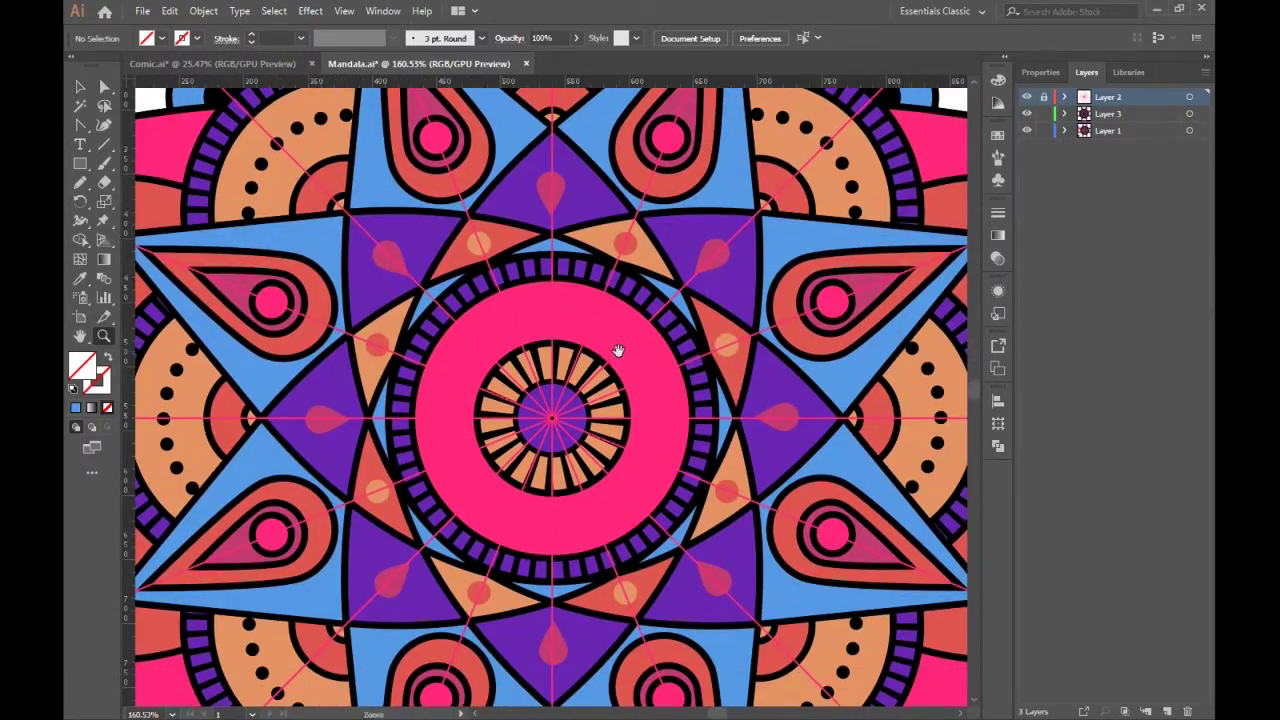
scroll(755, 368, down, 5)
drag(733, 369, 612, 377)
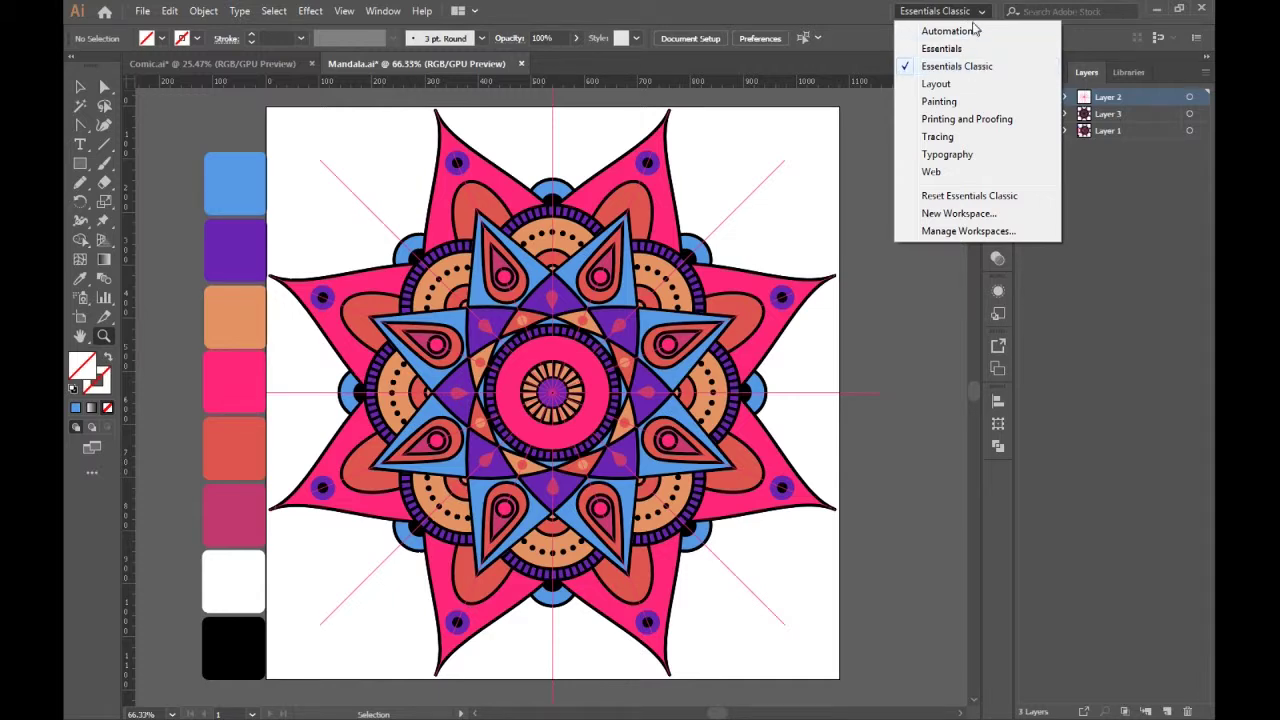
Review the available workspaces and look through the complete list of tools.
click(972, 14)
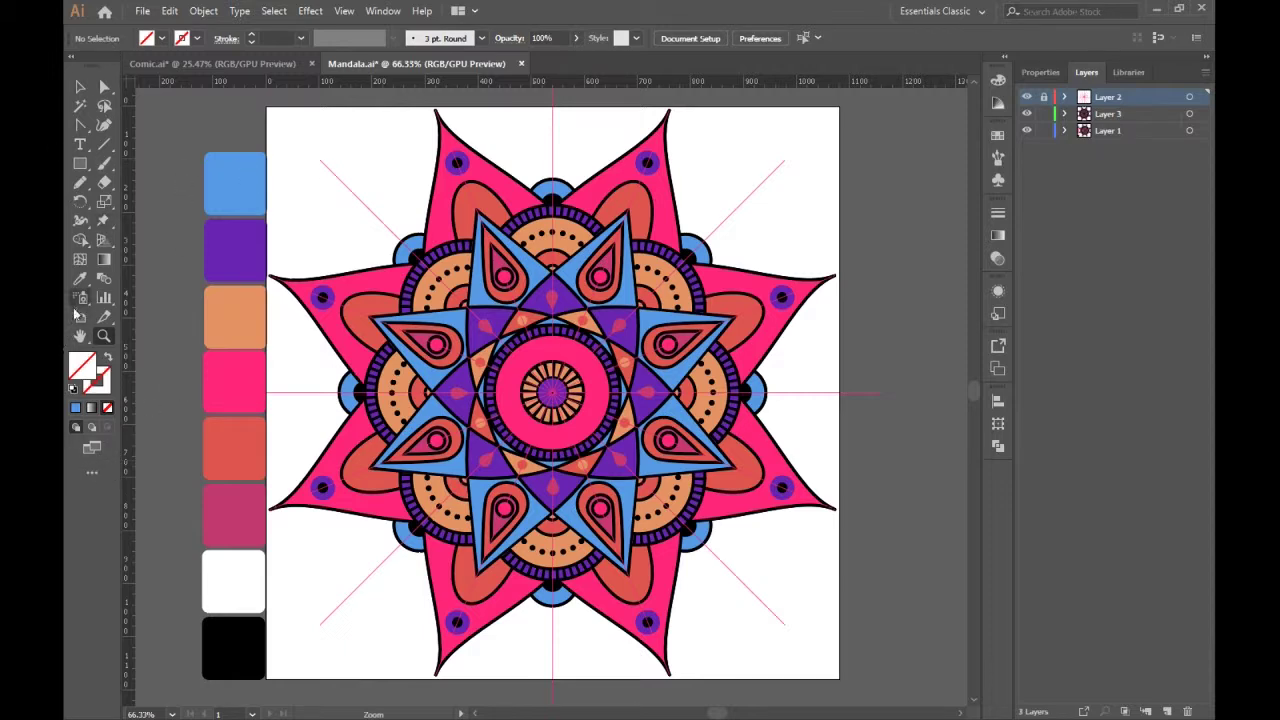
click(97, 476)
scroll(253, 404, down, 5)
scroll(253, 402, up, 8)
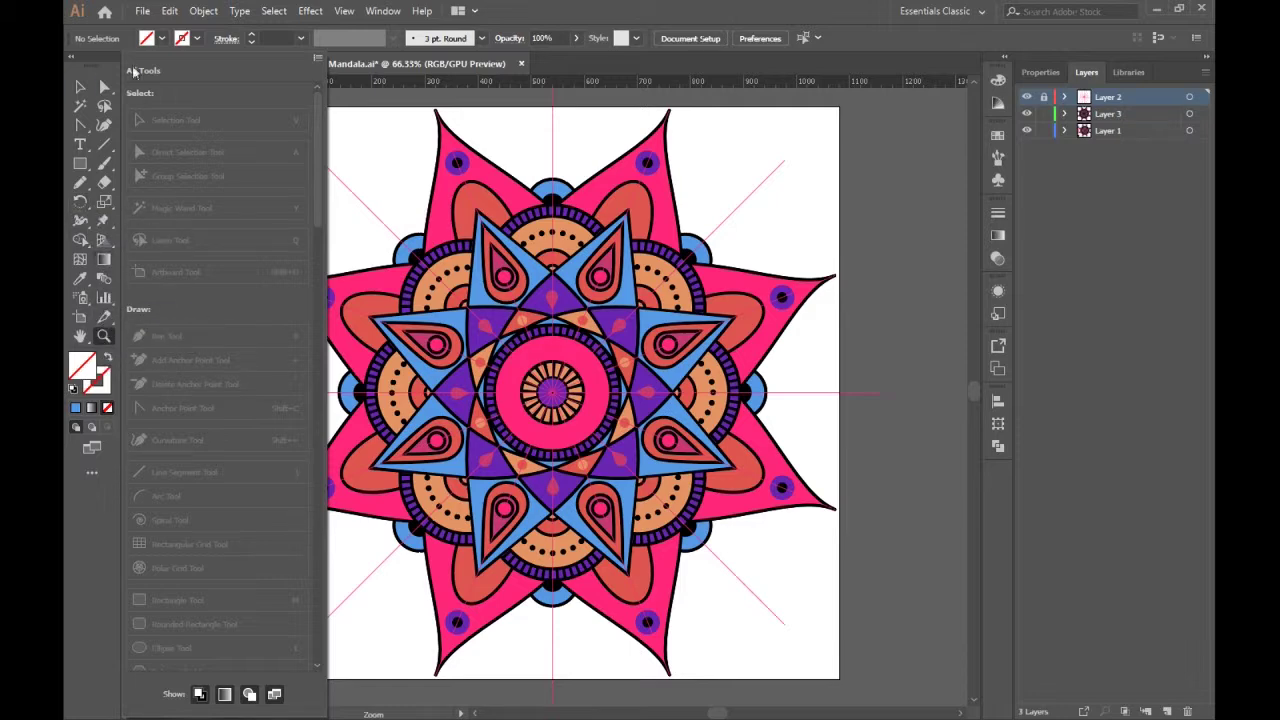
Look through the full tool list, show Free Transform in place of the Puppet Warp tool, and return to the Selection tool.
scroll(205, 355, down, 10)
scroll(204, 352, up, 5)
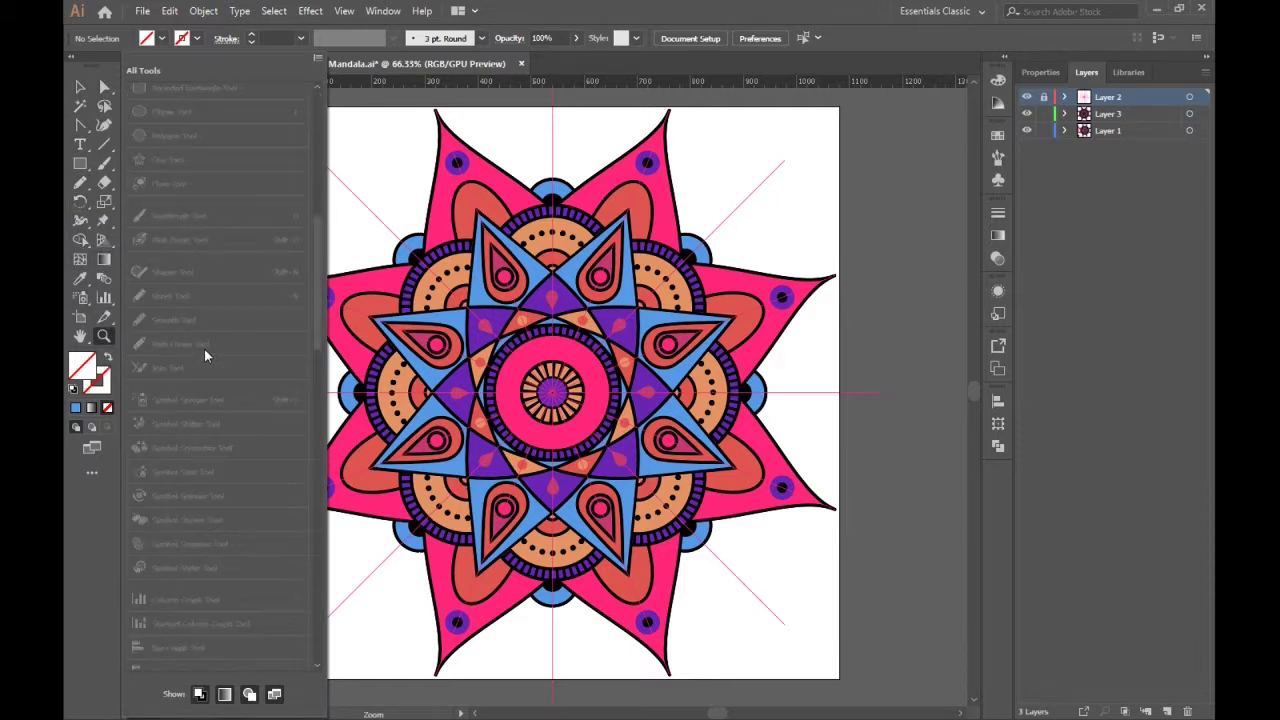
click(108, 238)
click(145, 240)
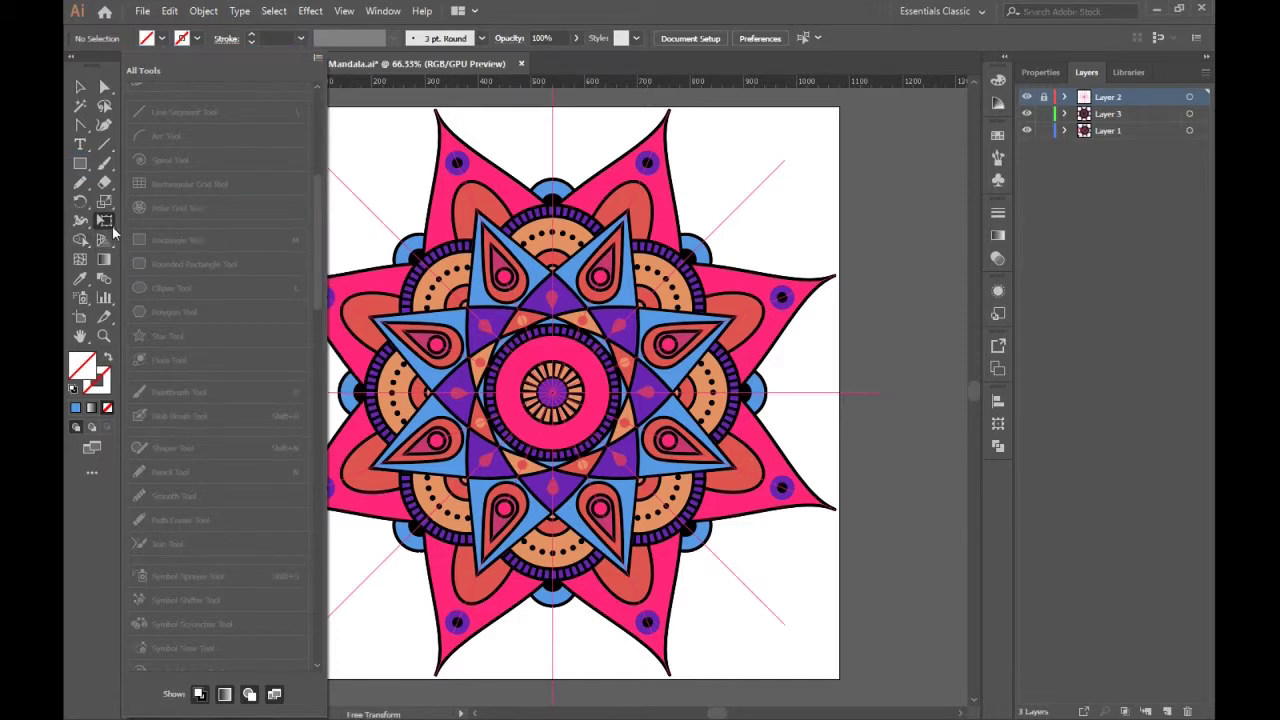
click(113, 232)
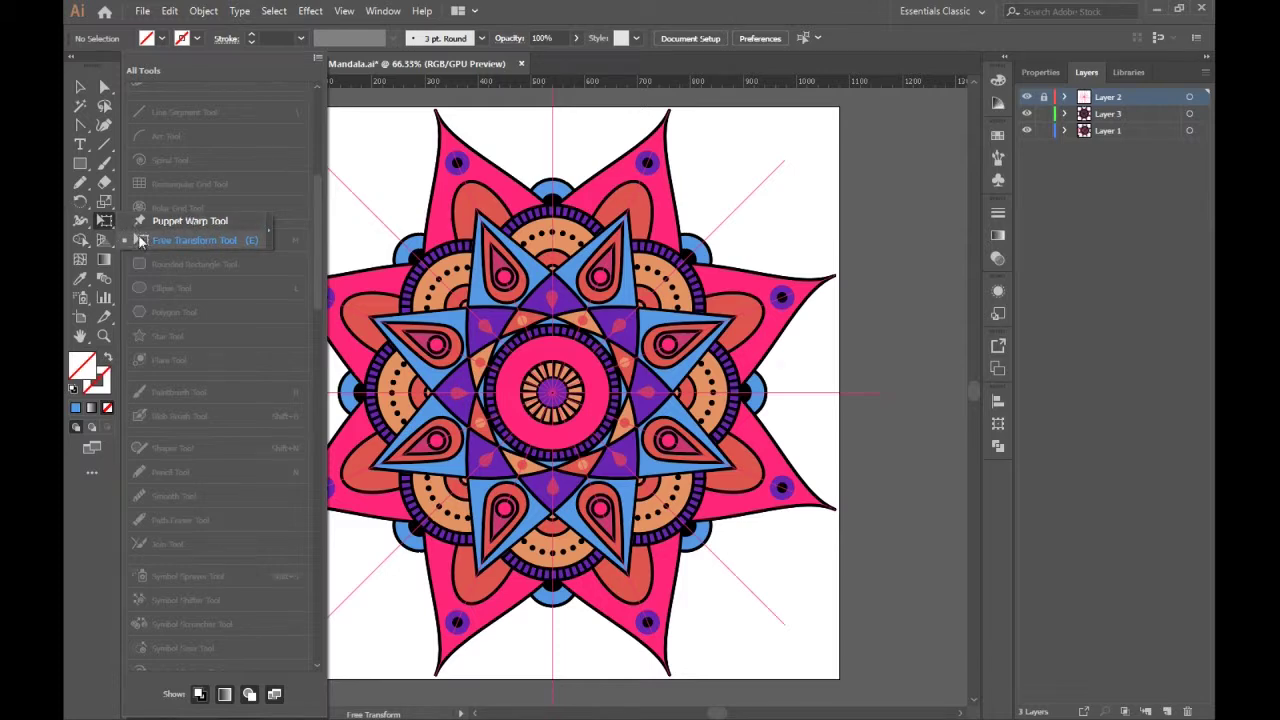
scroll(174, 515, down, 5)
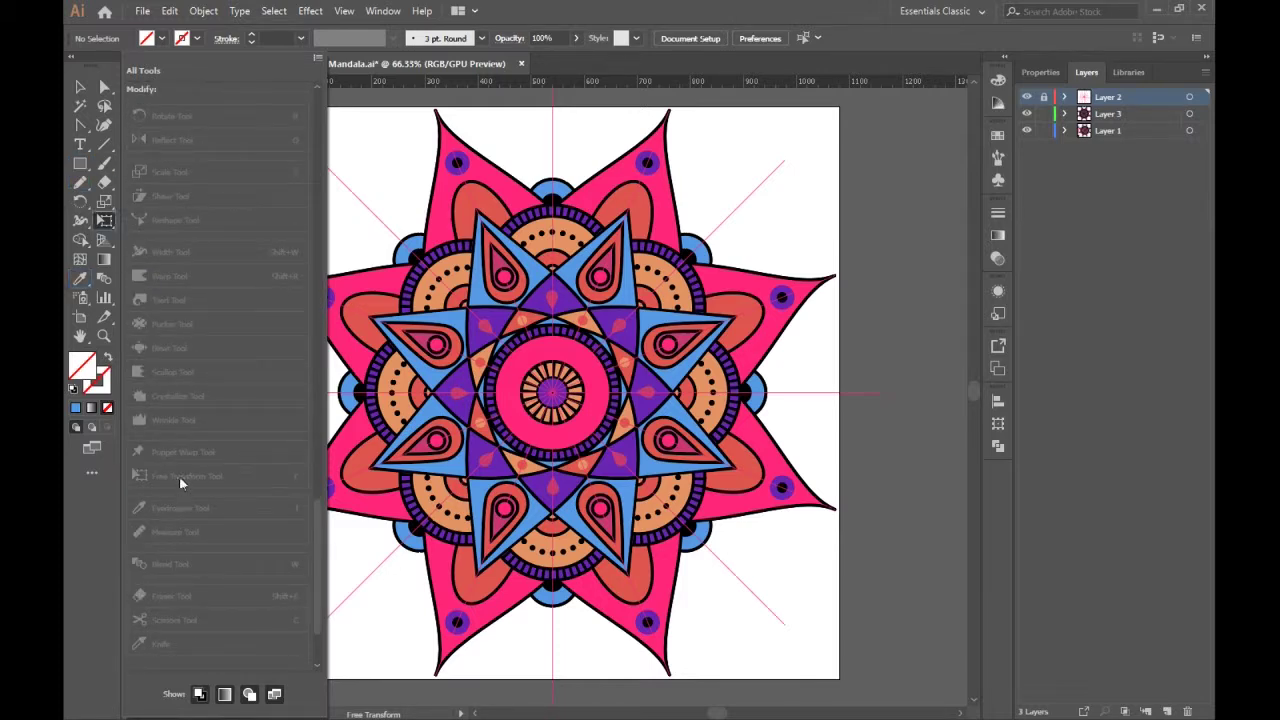
click(80, 86)
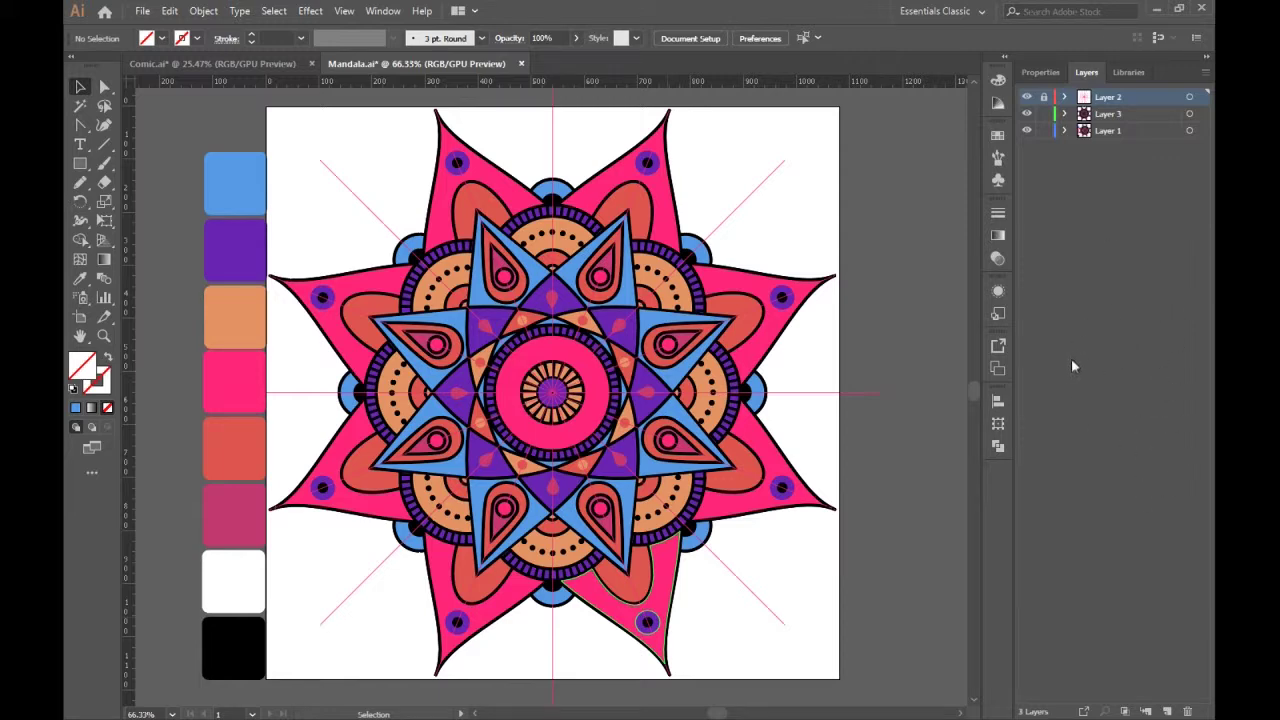
Preview the collapsed Gradient, Transparency, Appearance and Asset Export panels.
click(998, 258)
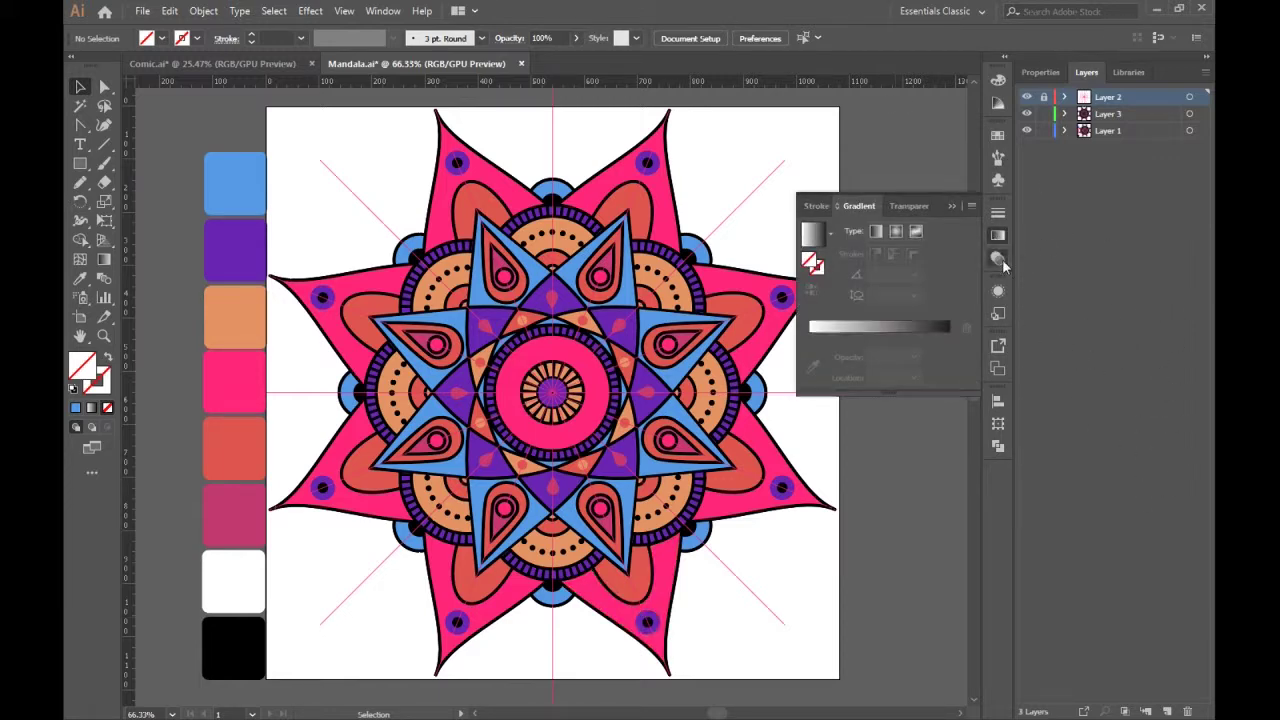
click(998, 291)
click(998, 345)
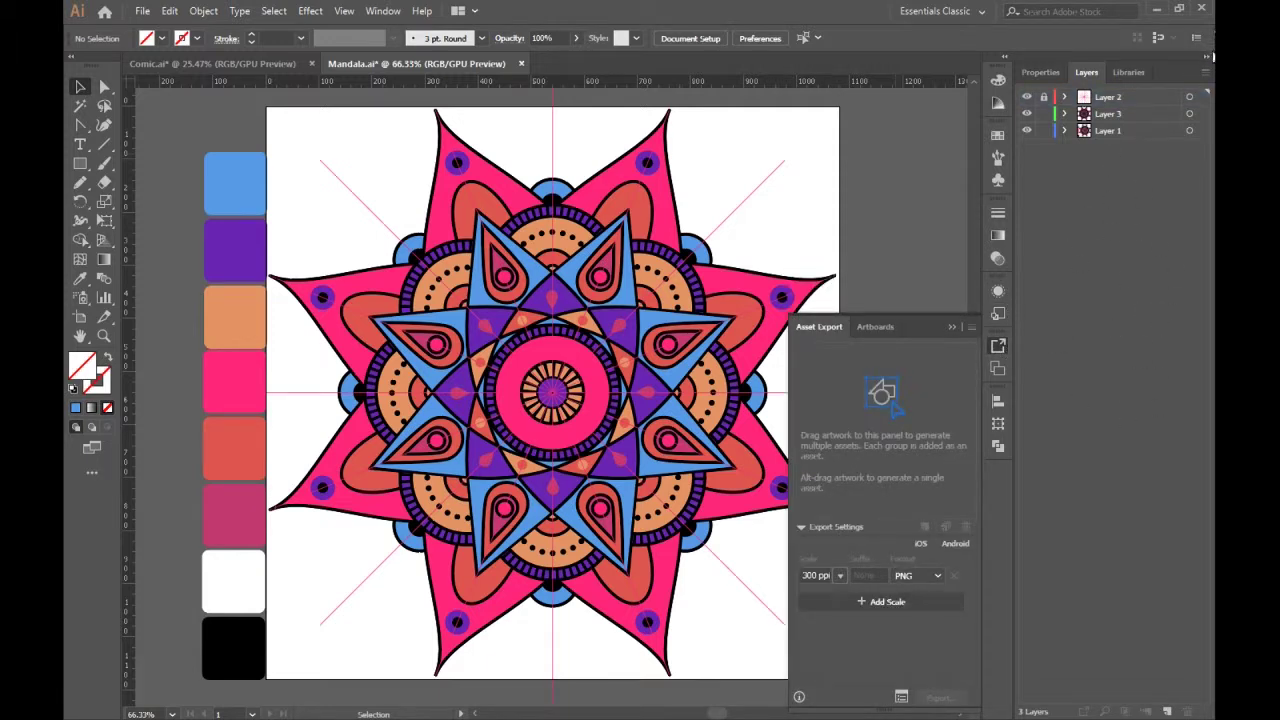
Collapse the Layers panel dock to icons, and briefly expand the neighbouring dock with the Color and Swatches panels.
click(1206, 60)
click(1206, 58)
click(1168, 345)
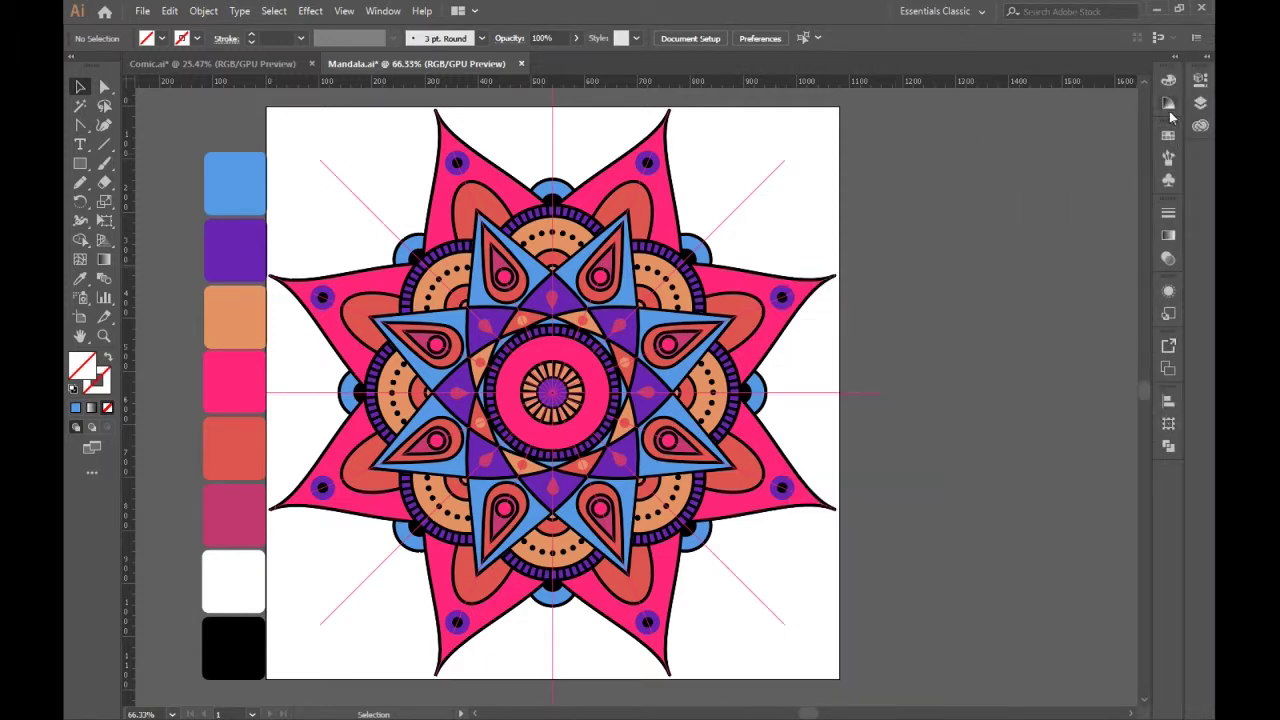
click(1175, 58)
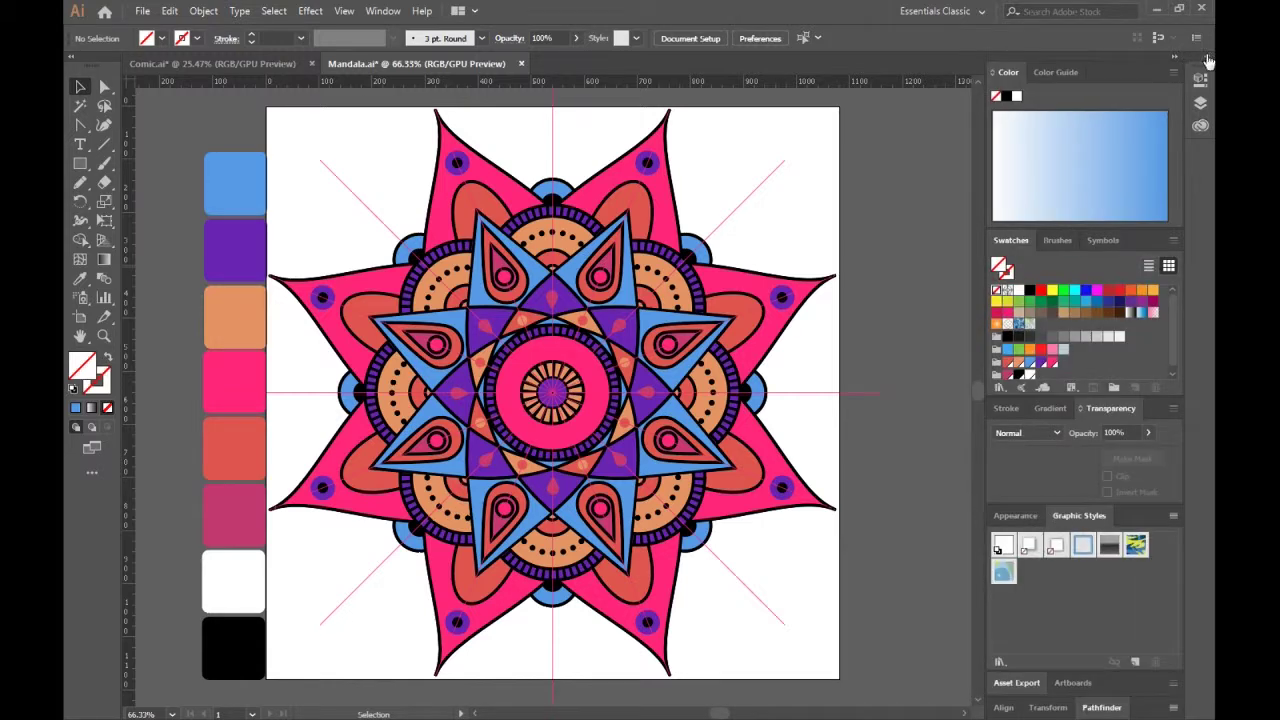
click(1176, 59)
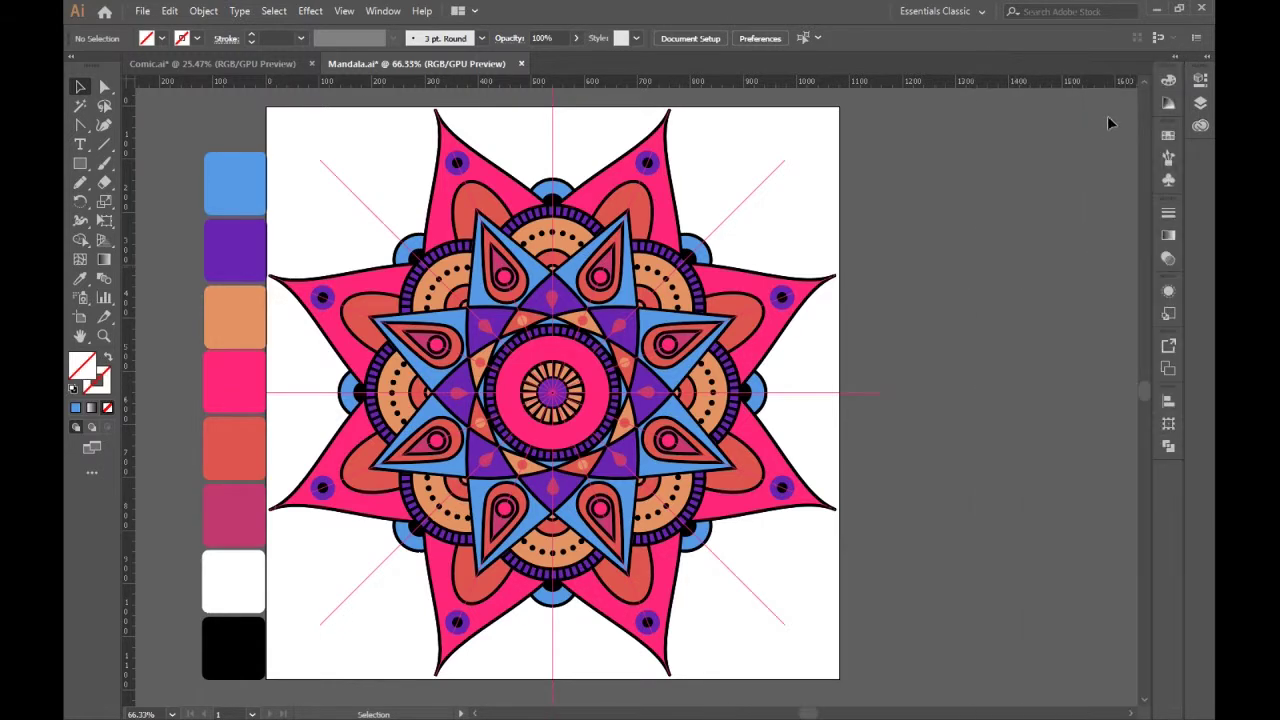
Open the Navigator panel and dock it with Info as icons below the Libraries icon.
click(385, 11)
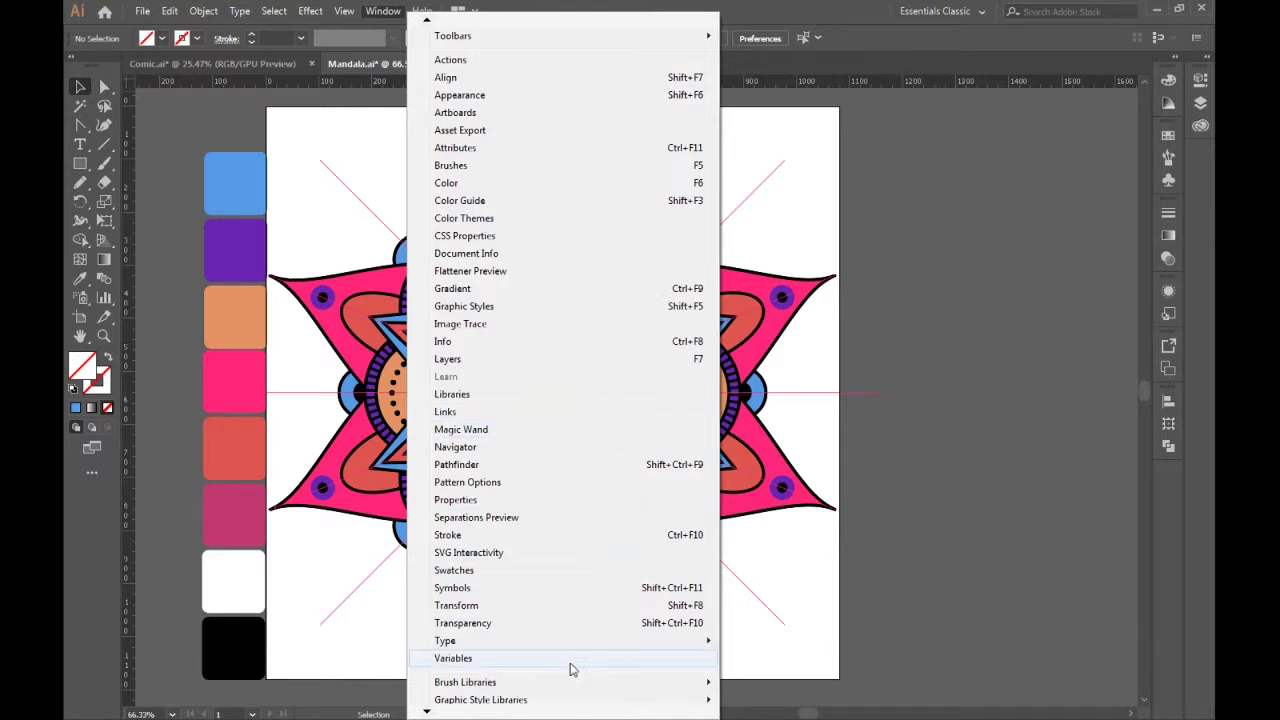
mouse_move(630, 33)
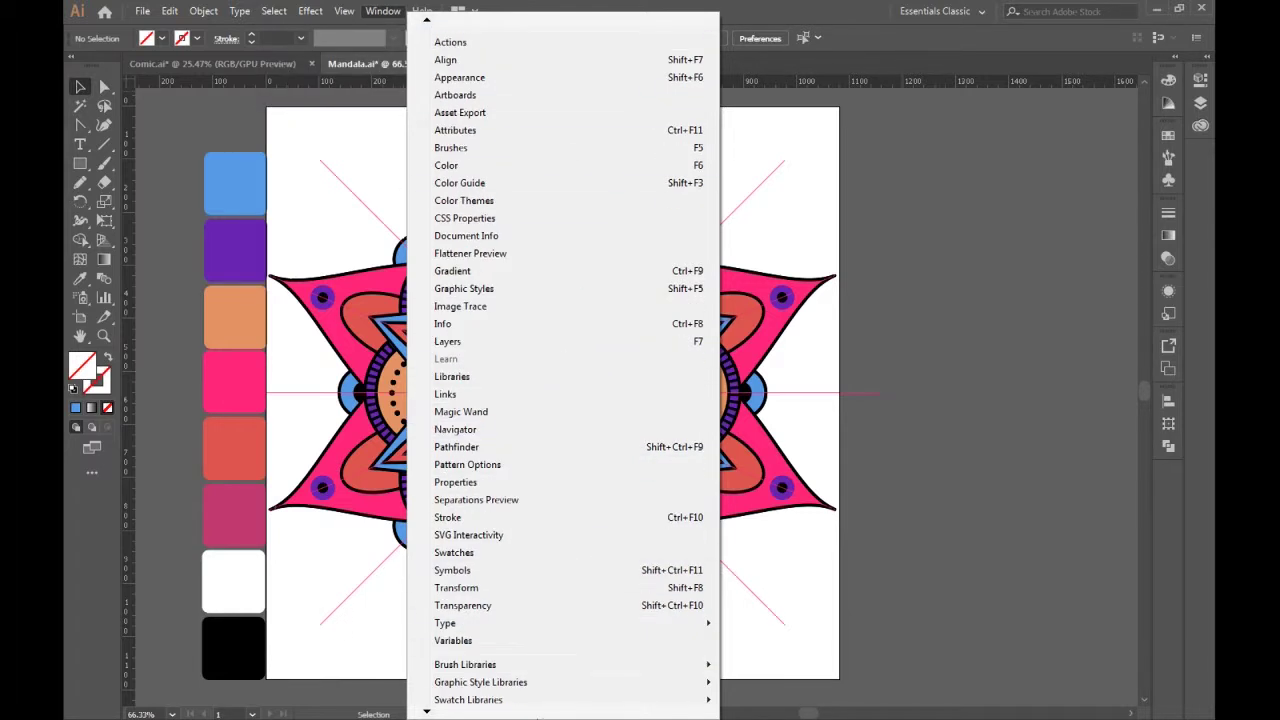
mouse_move(433, 713)
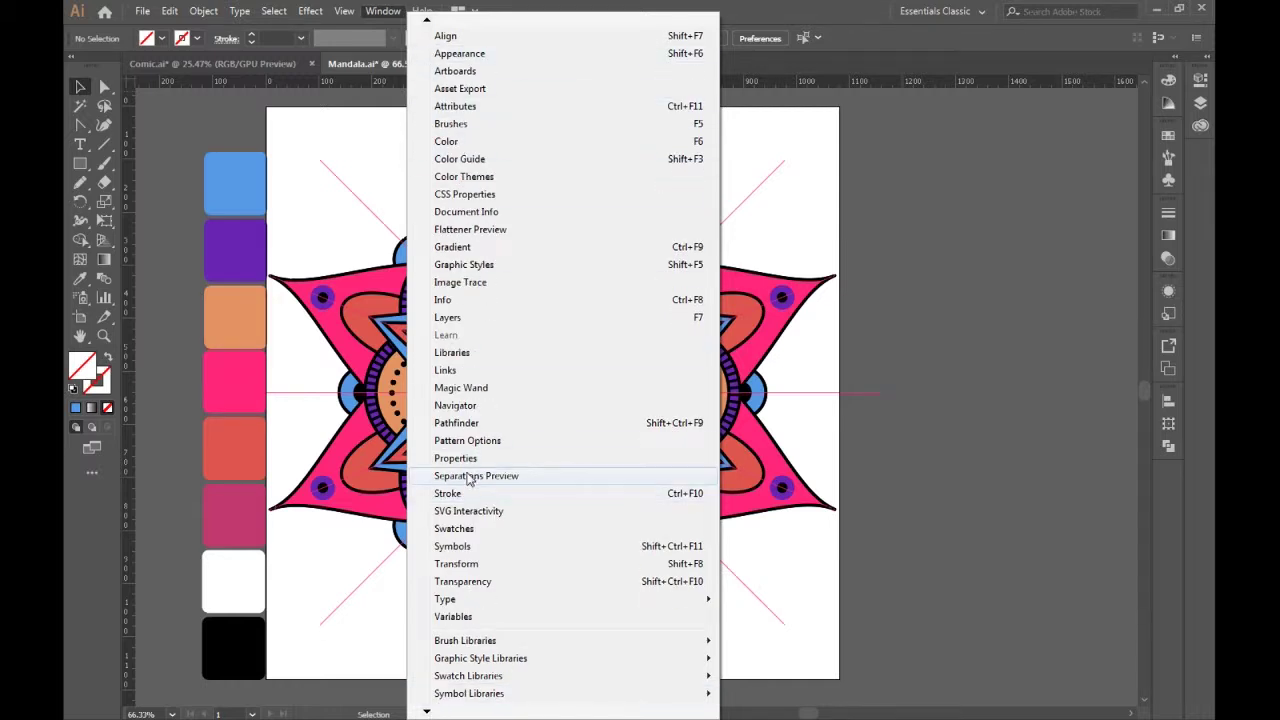
click(473, 407)
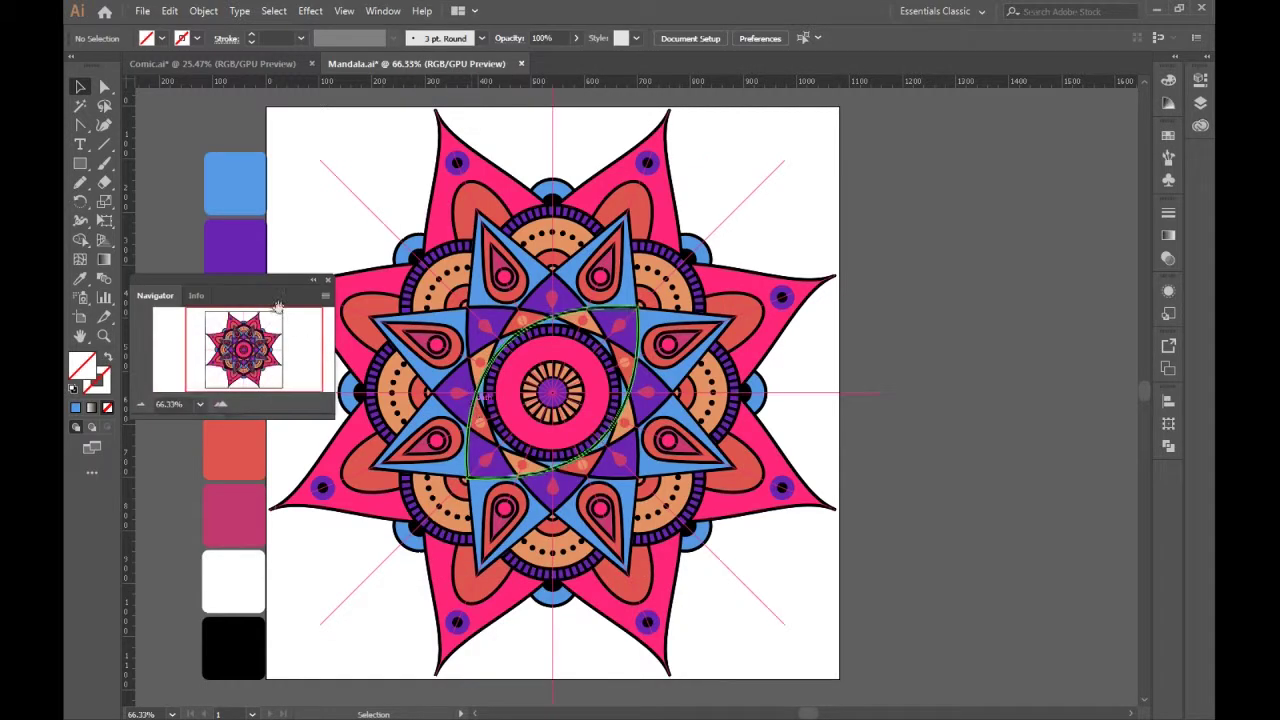
drag(235, 281, 891, 288)
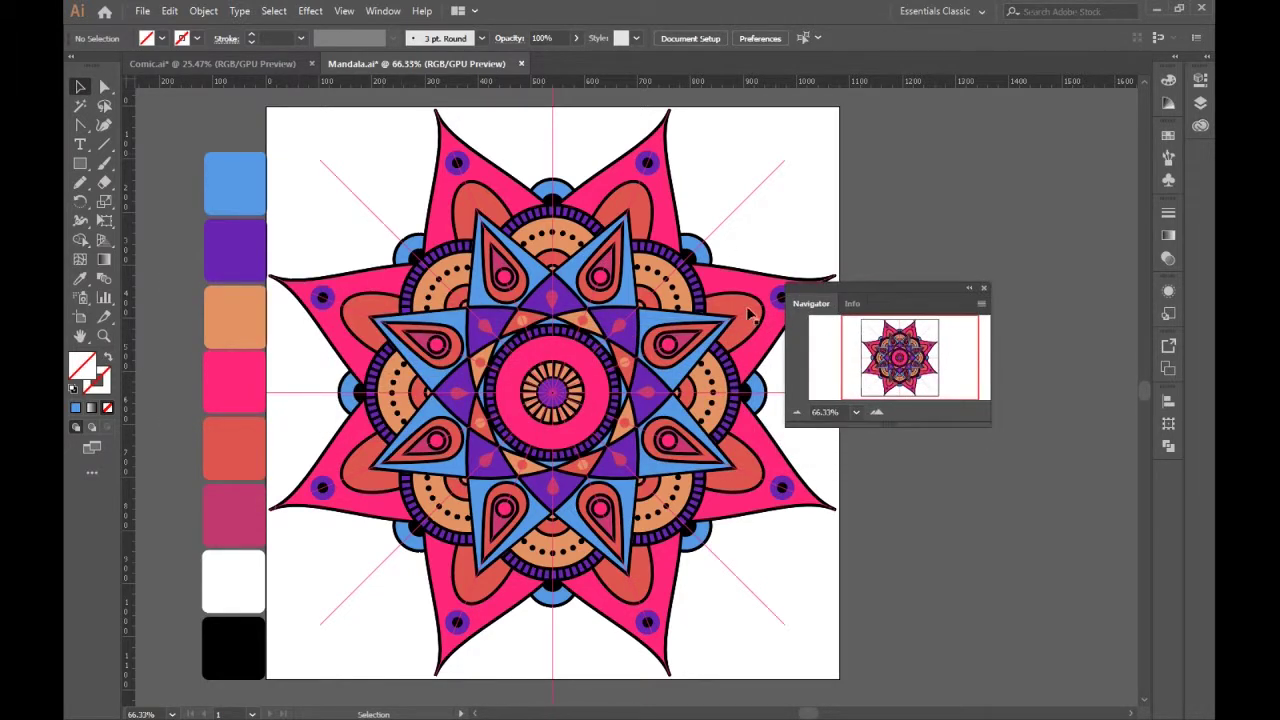
mouse_move(893, 425)
mouse_down()
mouse_move(898, 490)
mouse_move(908, 420)
mouse_up()
drag(822, 301, 1204, 155)
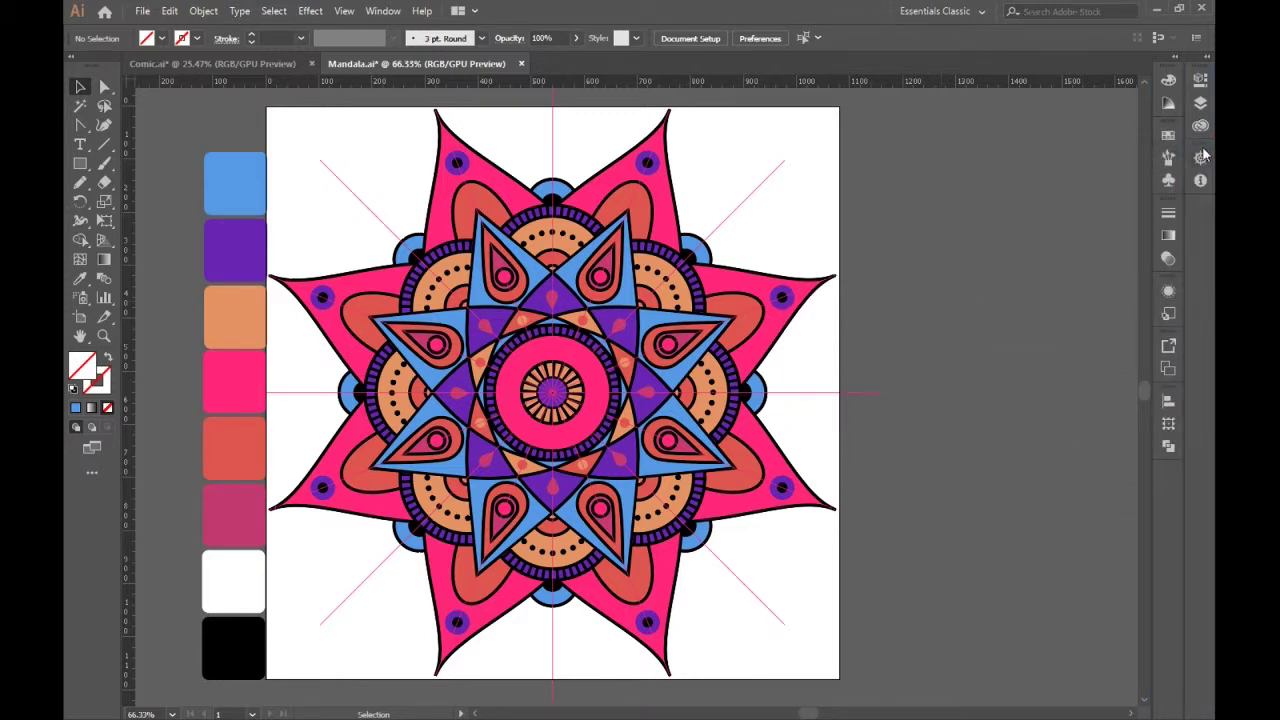
Check the docked Navigator panel as a pop-out and in the expanded dock, leaving the dock collapsed to icons.
click(1200, 160)
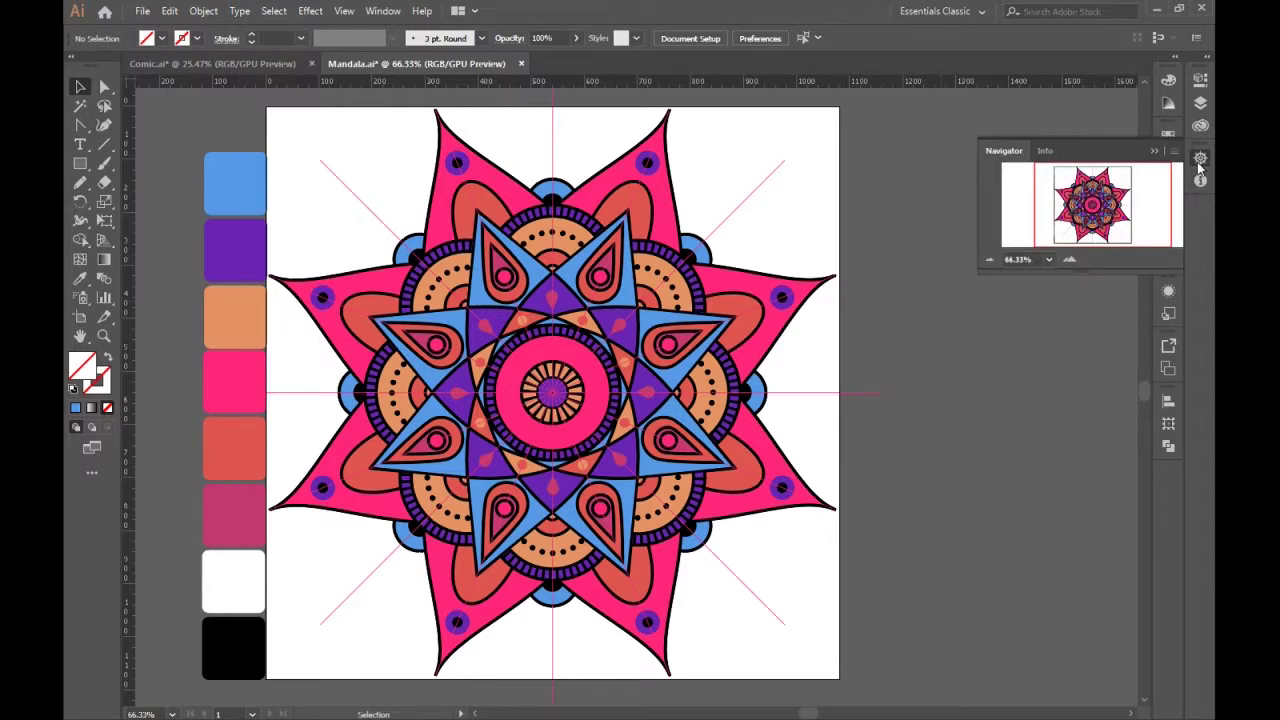
click(1200, 160)
click(1206, 59)
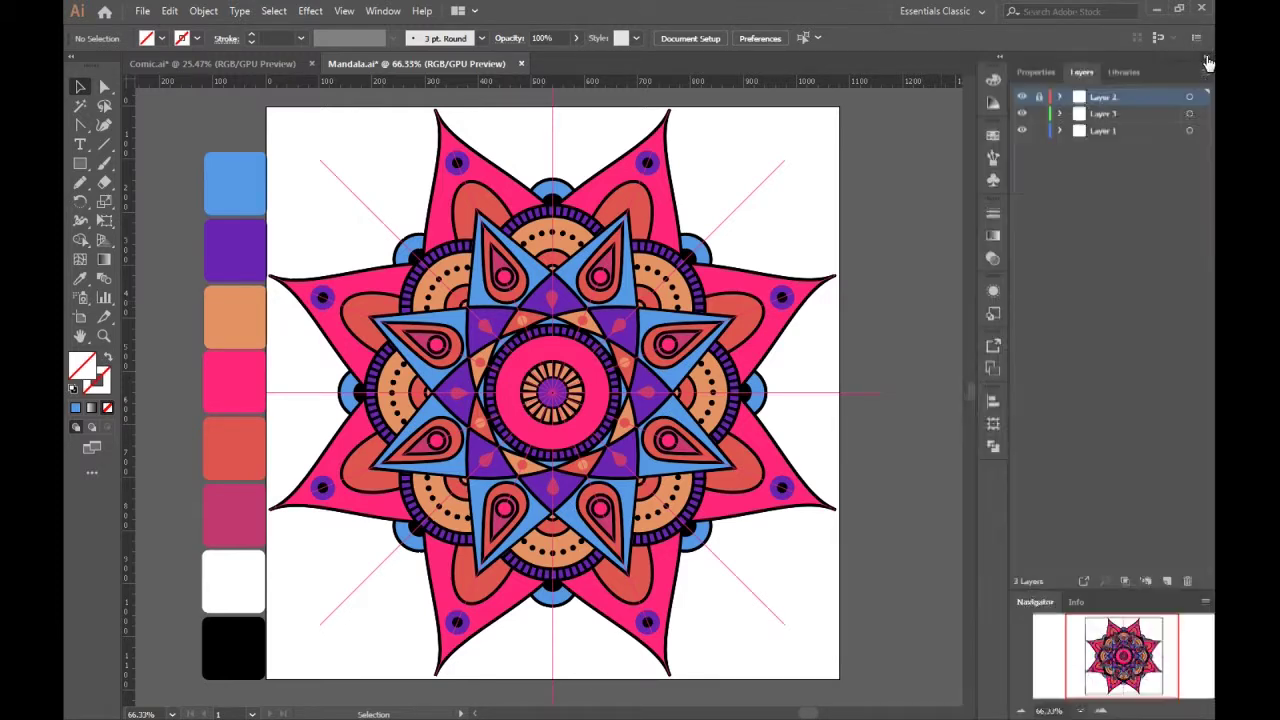
click(1205, 58)
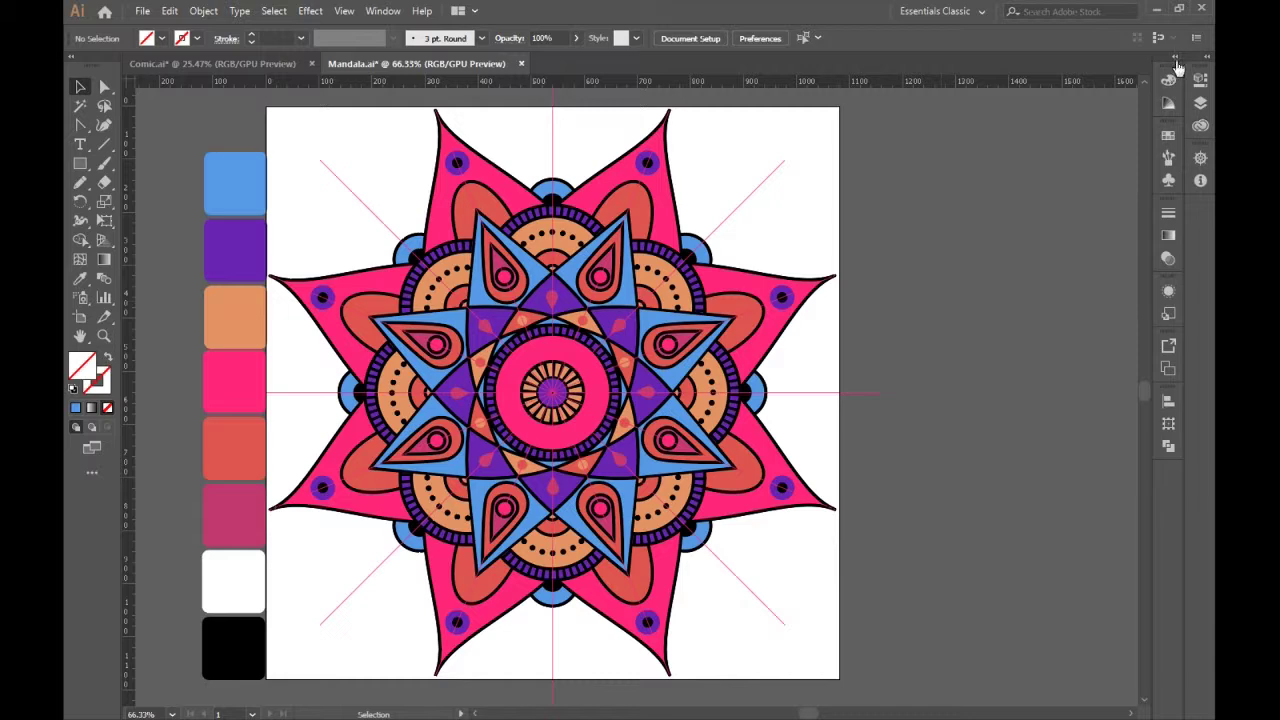
Expand the dock with the Color and Swatches panels and review the Swatches panel's options.
click(1177, 58)
click(1177, 58)
click(1178, 60)
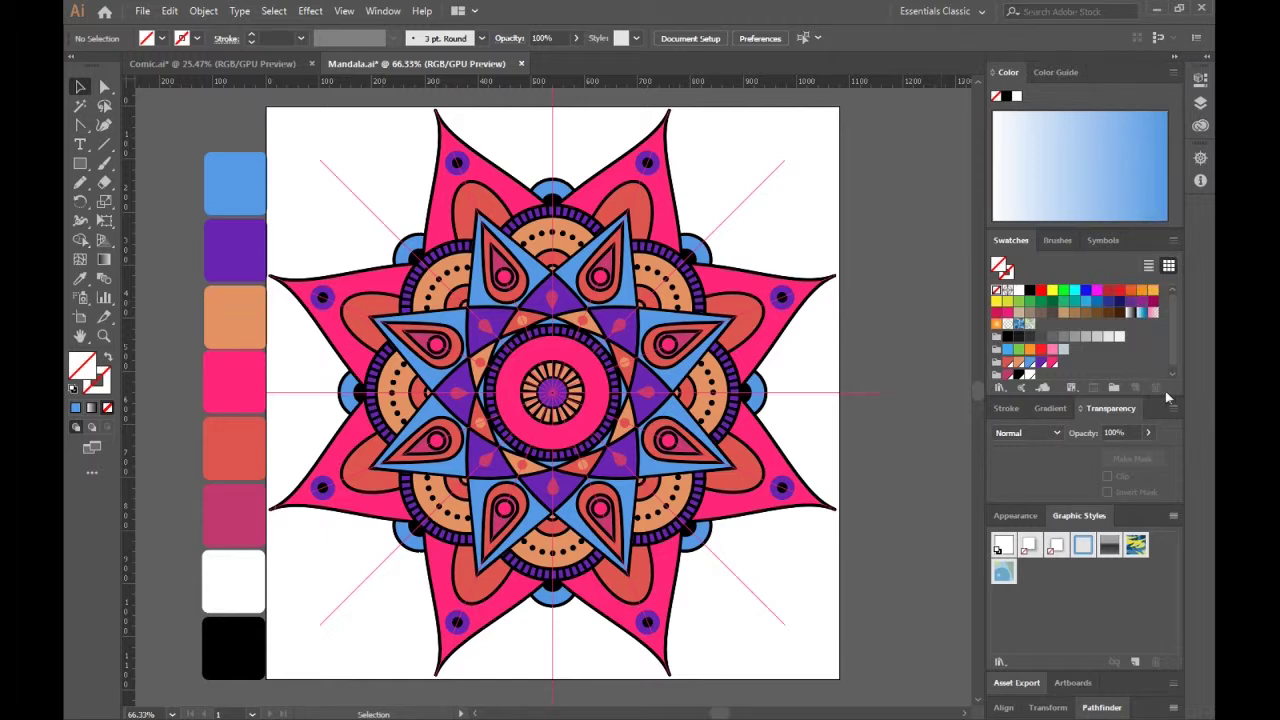
click(1170, 246)
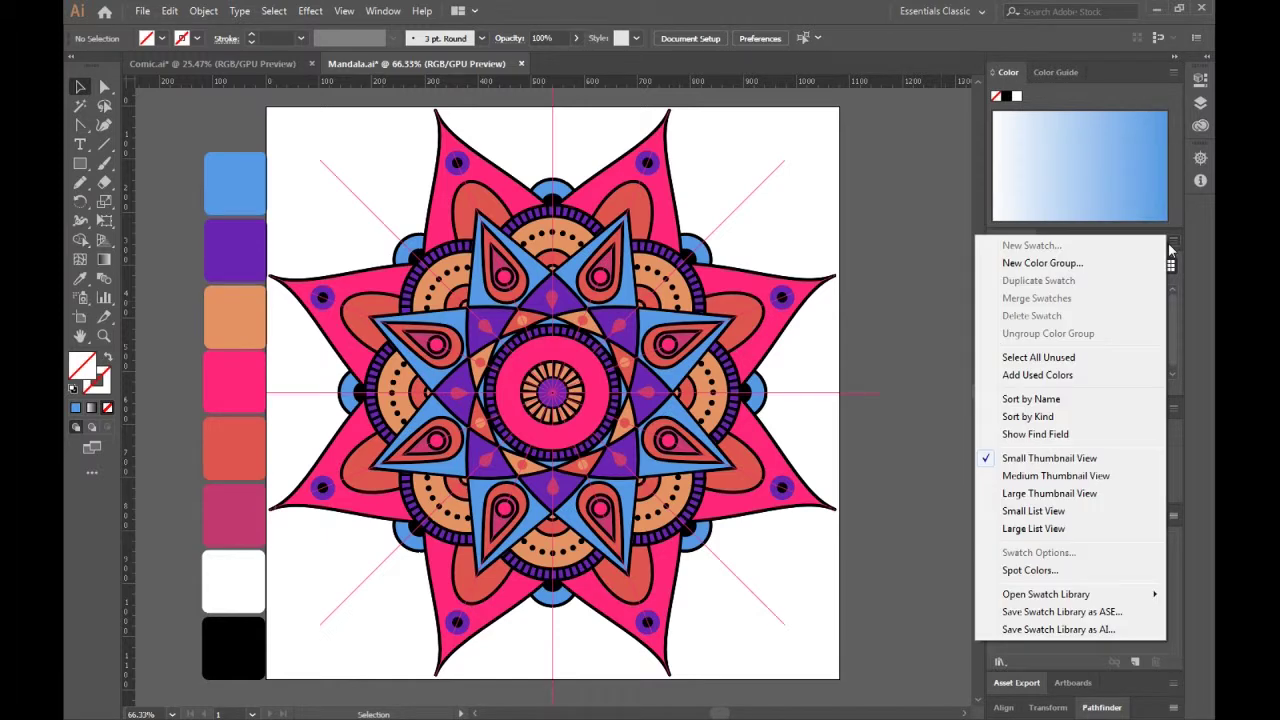
click(1182, 246)
click(1172, 240)
click(1174, 236)
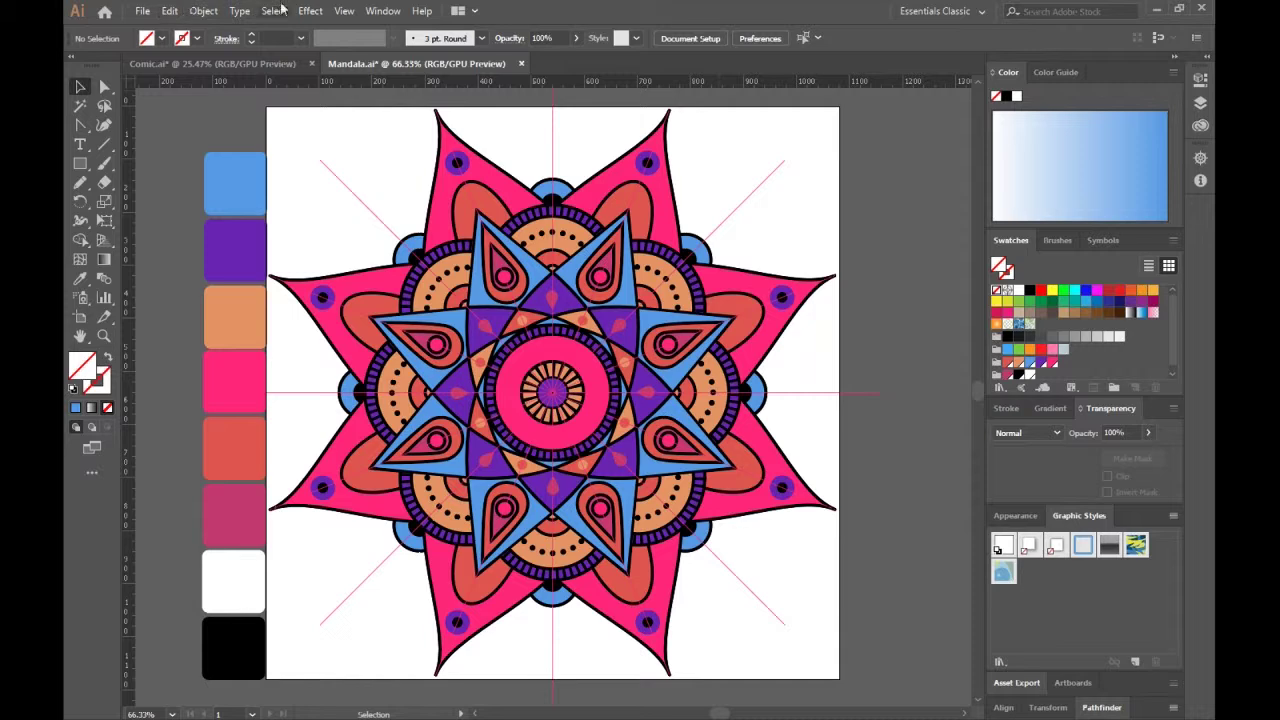
Show the Stroke panel and hide its extra options so only the weight setting remains.
click(380, 11)
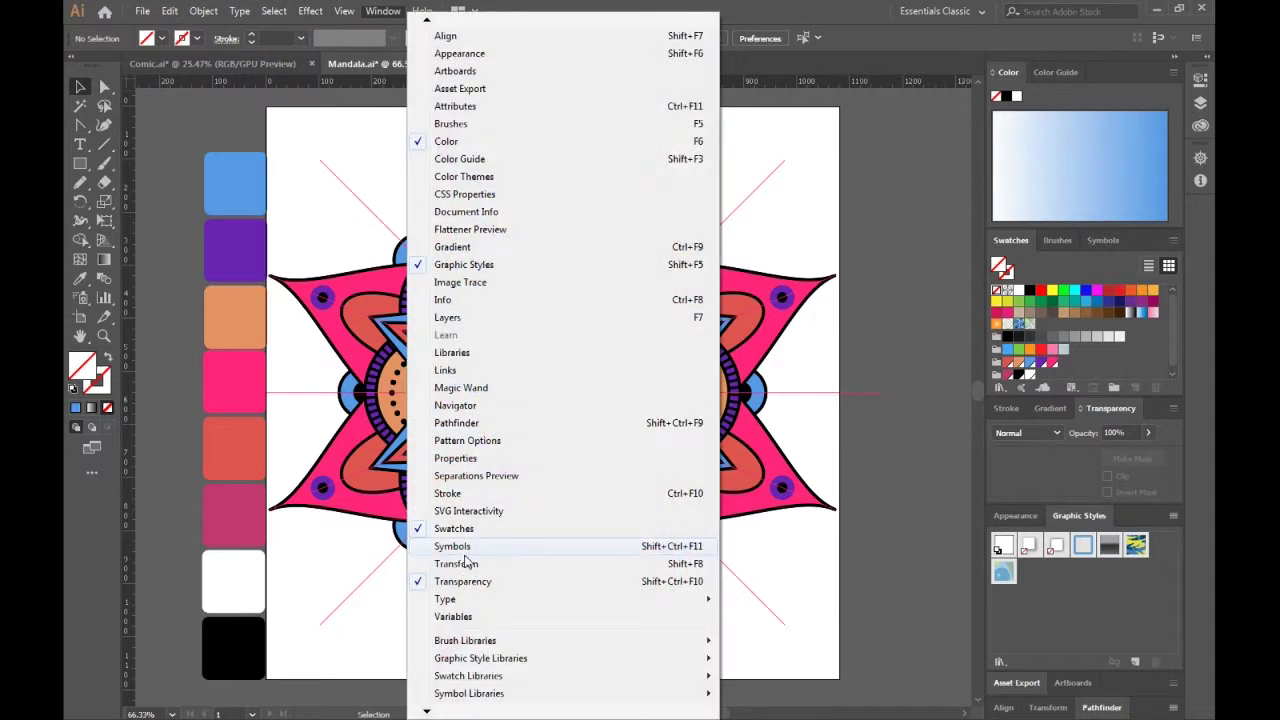
click(448, 493)
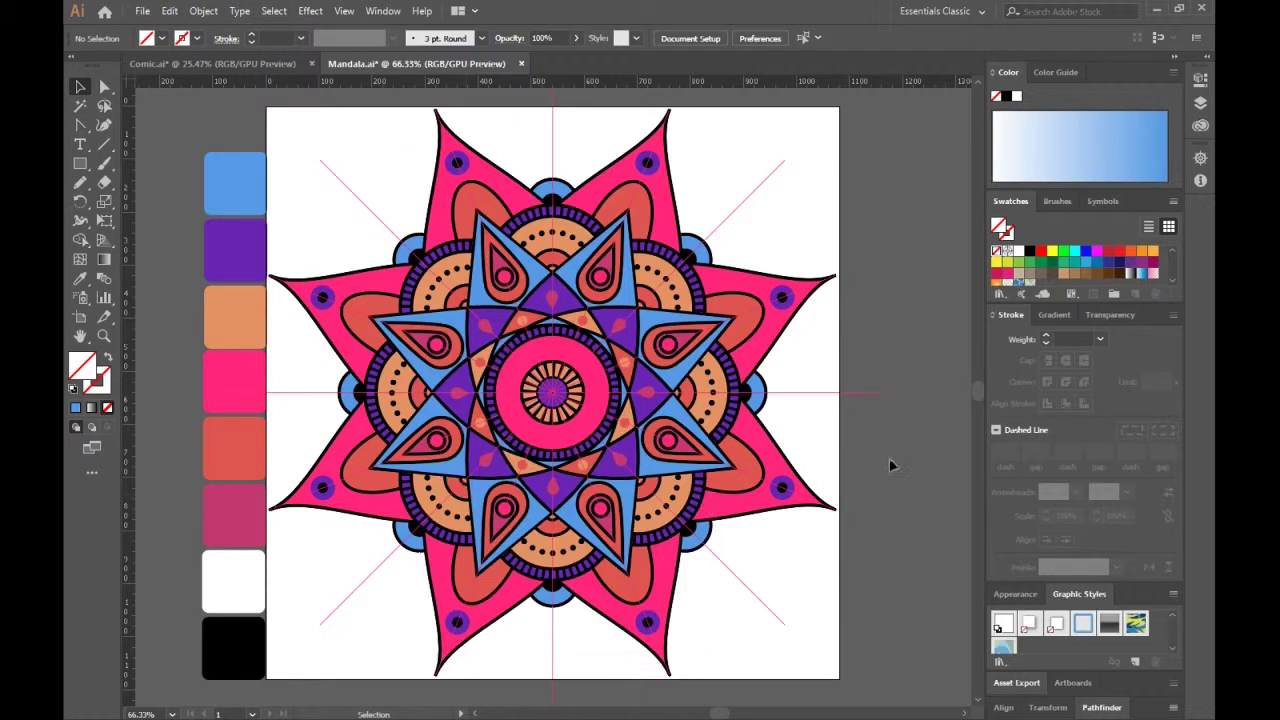
click(1172, 315)
click(1149, 318)
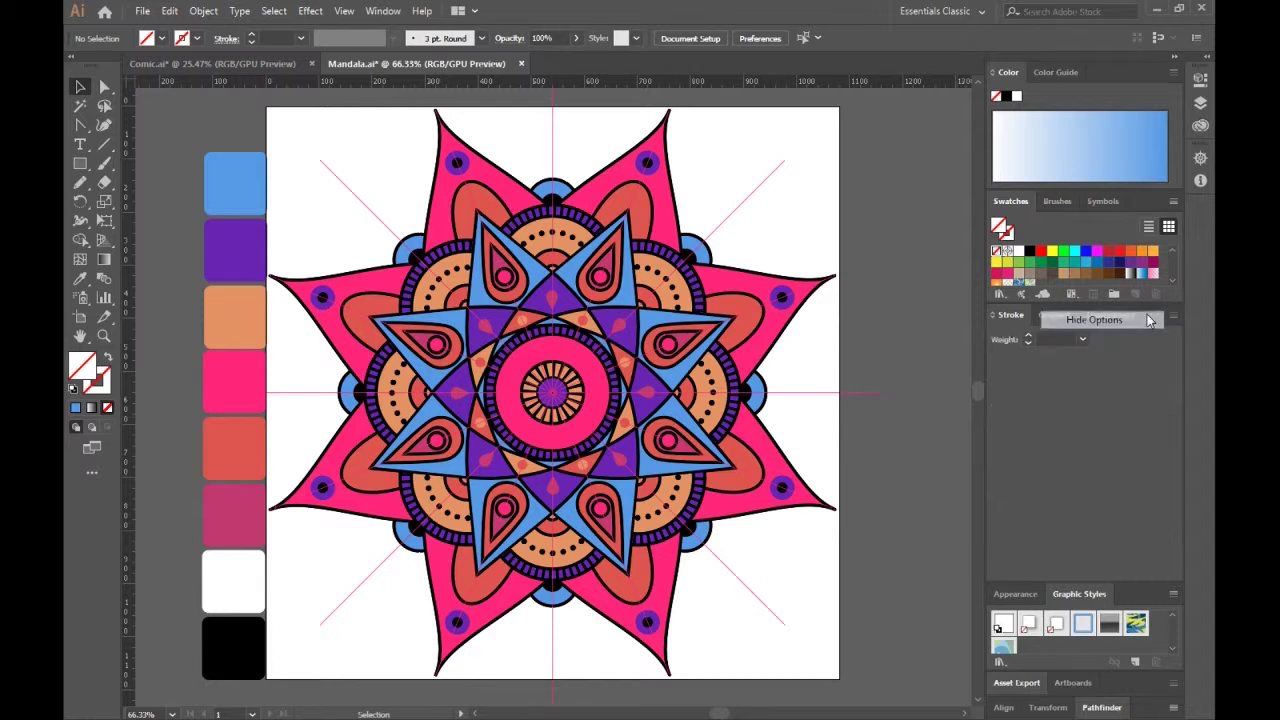
Set the stroke weight to 1 pt and float the Stroke panel over the artwork with all its options shown.
click(1027, 337)
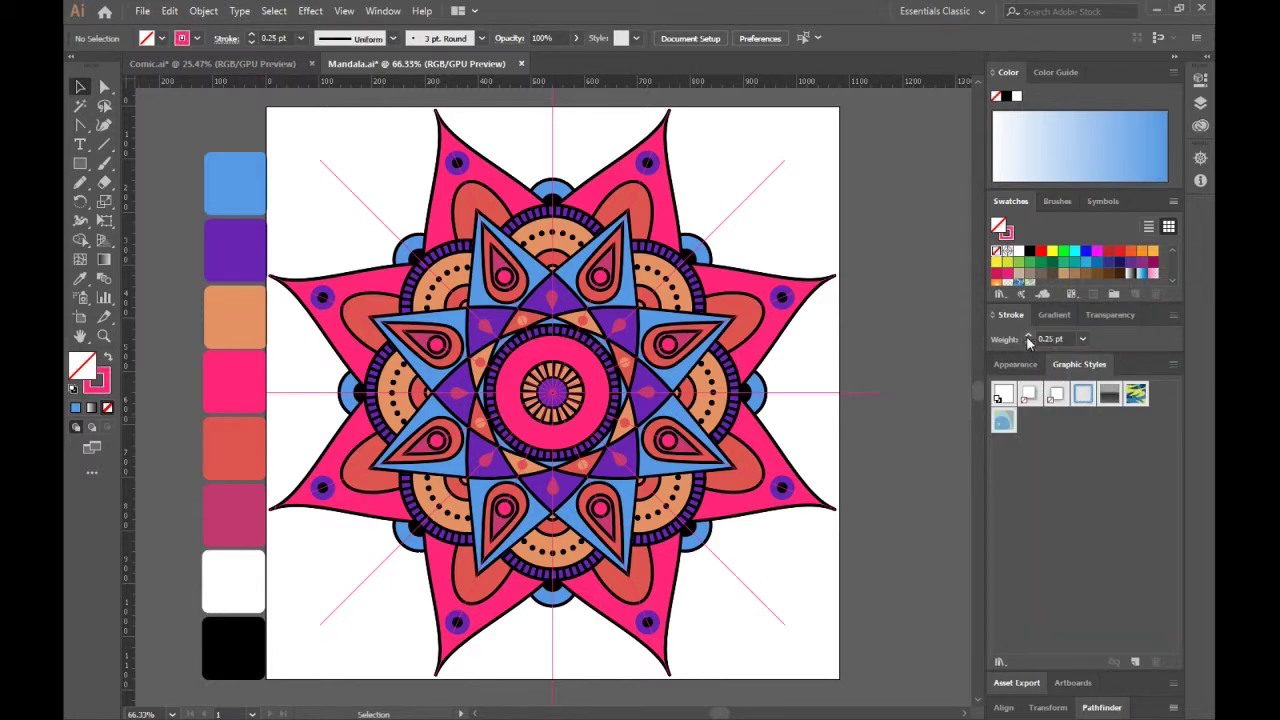
drag(1011, 318, 758, 291)
click(764, 309)
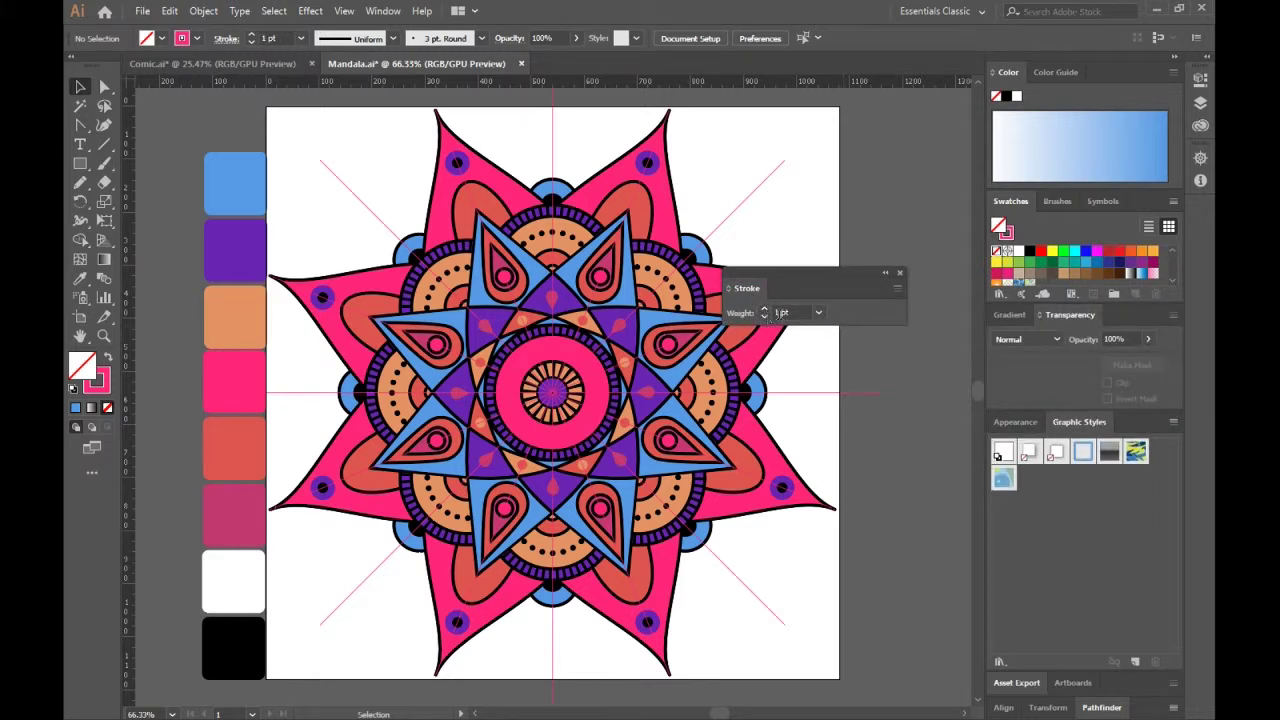
click(897, 288)
click(915, 300)
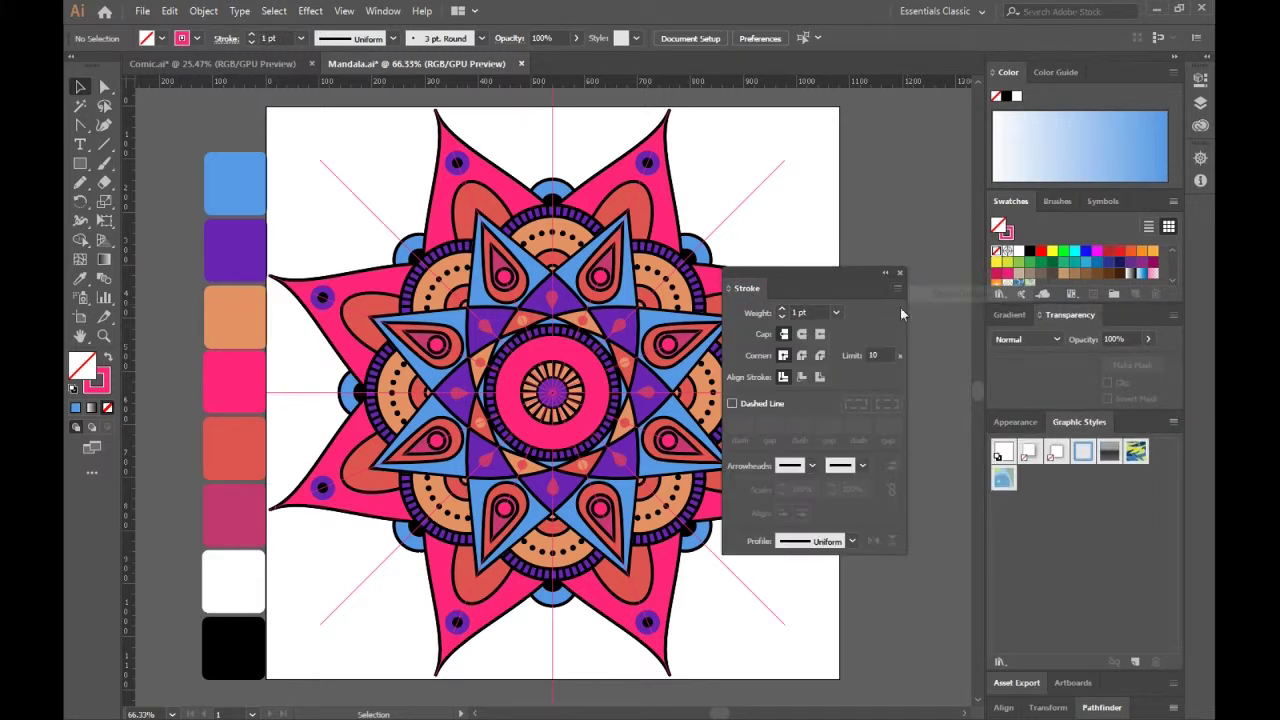
Give the stroke a round cap and round join, and try outside alignment before returning it to center.
click(801, 334)
click(802, 357)
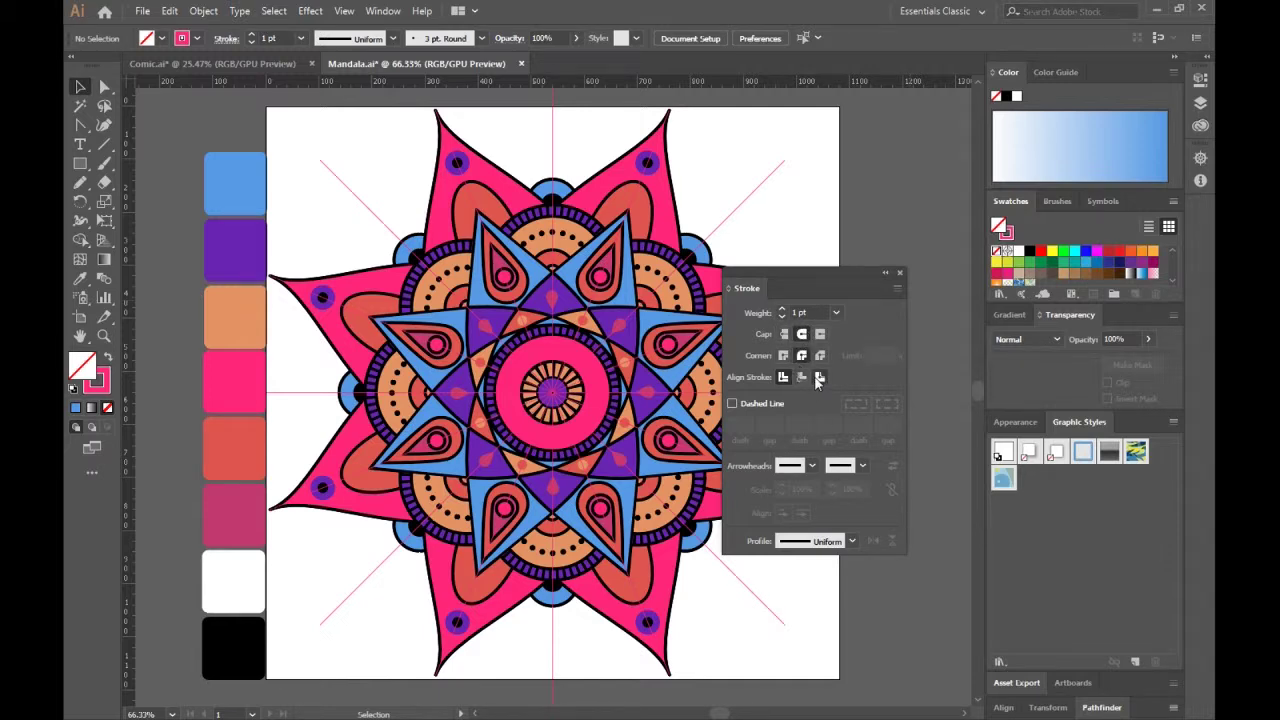
click(819, 377)
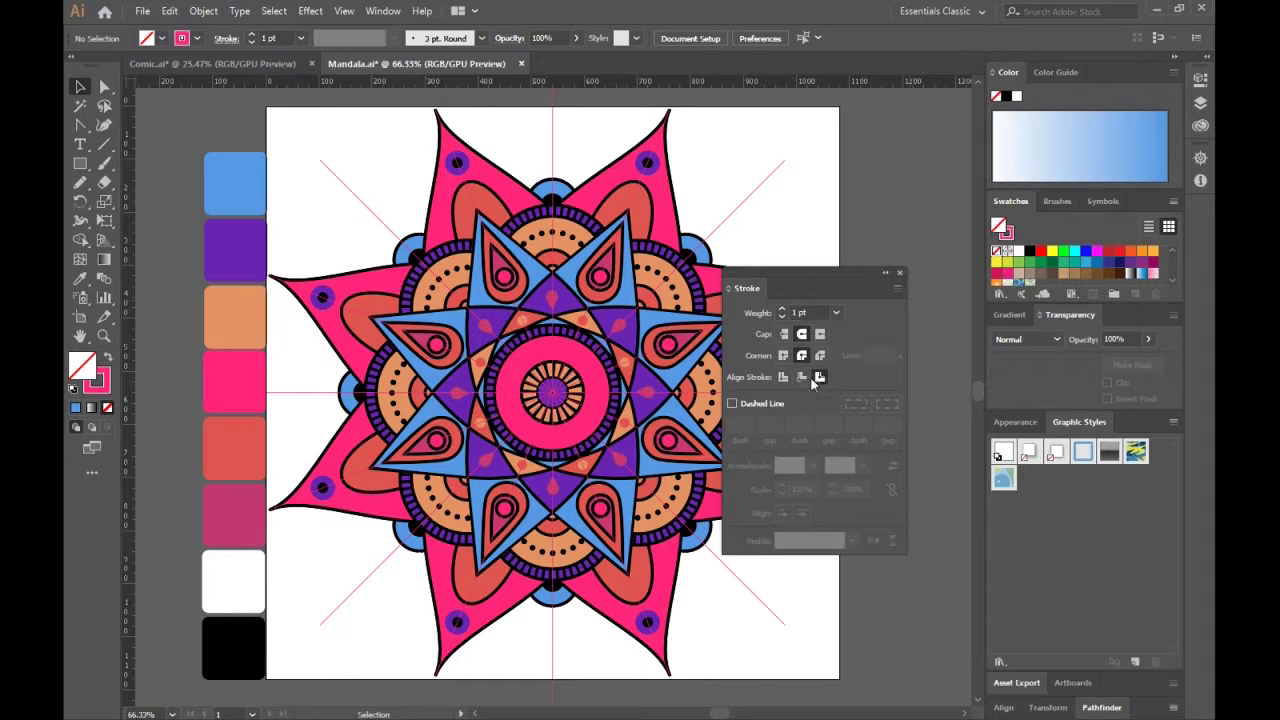
click(788, 379)
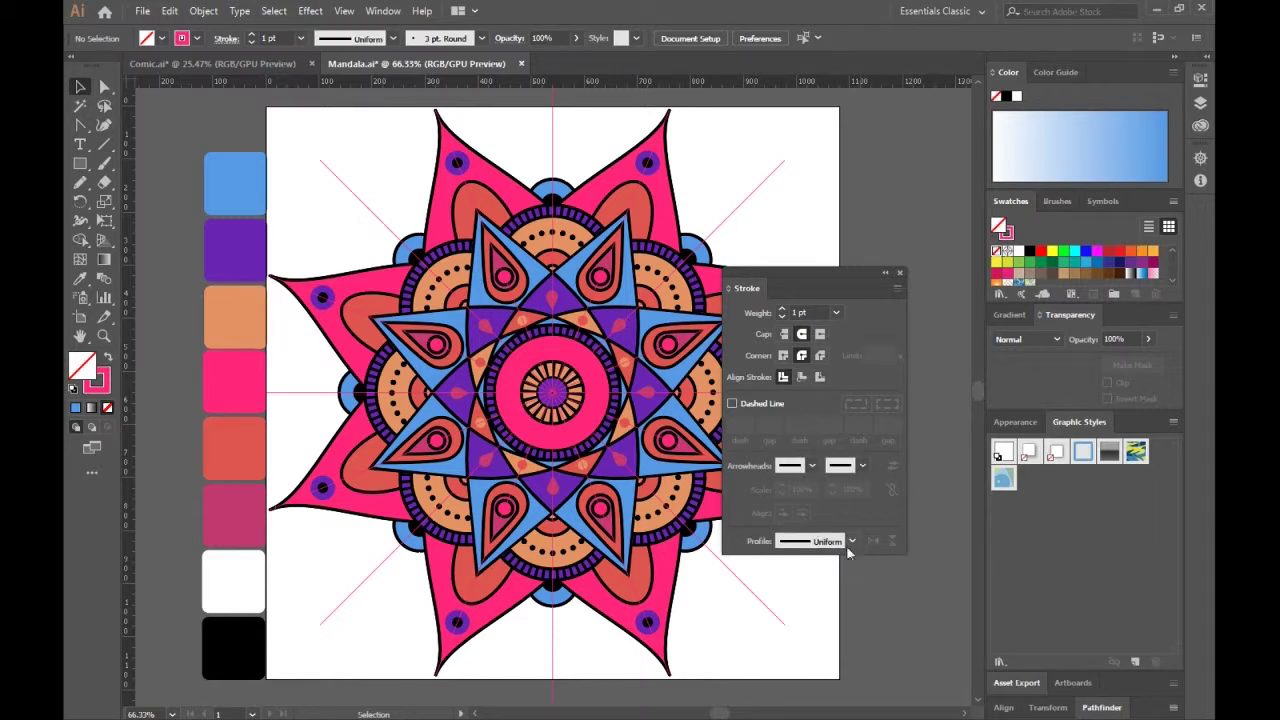
Review the available stroke width profiles without changing Uniform, and close the floating Stroke panel.
click(851, 541)
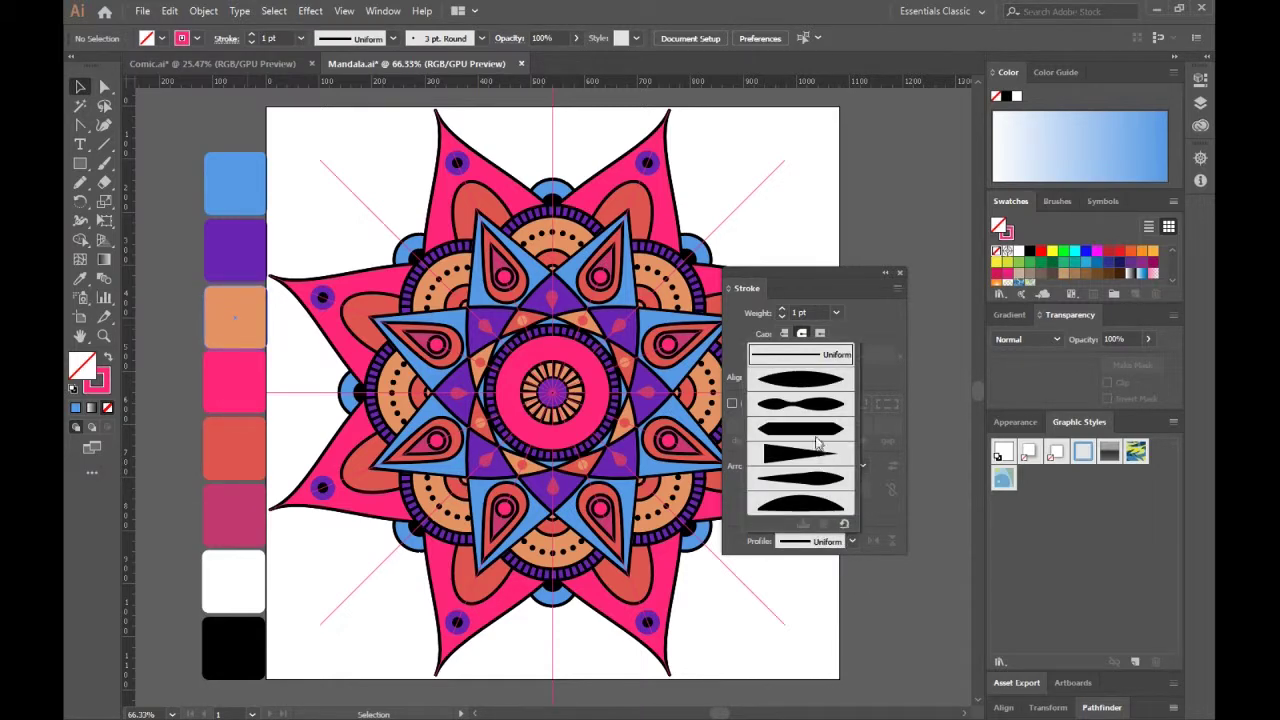
click(853, 541)
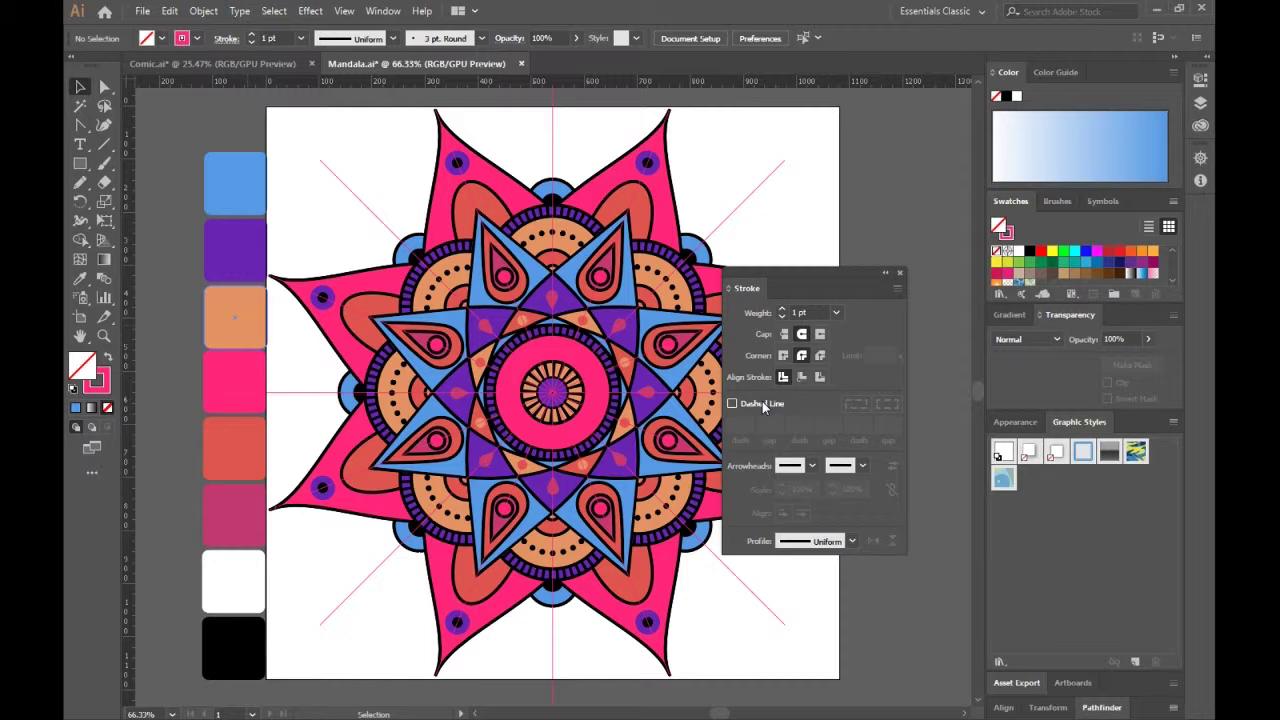
click(899, 273)
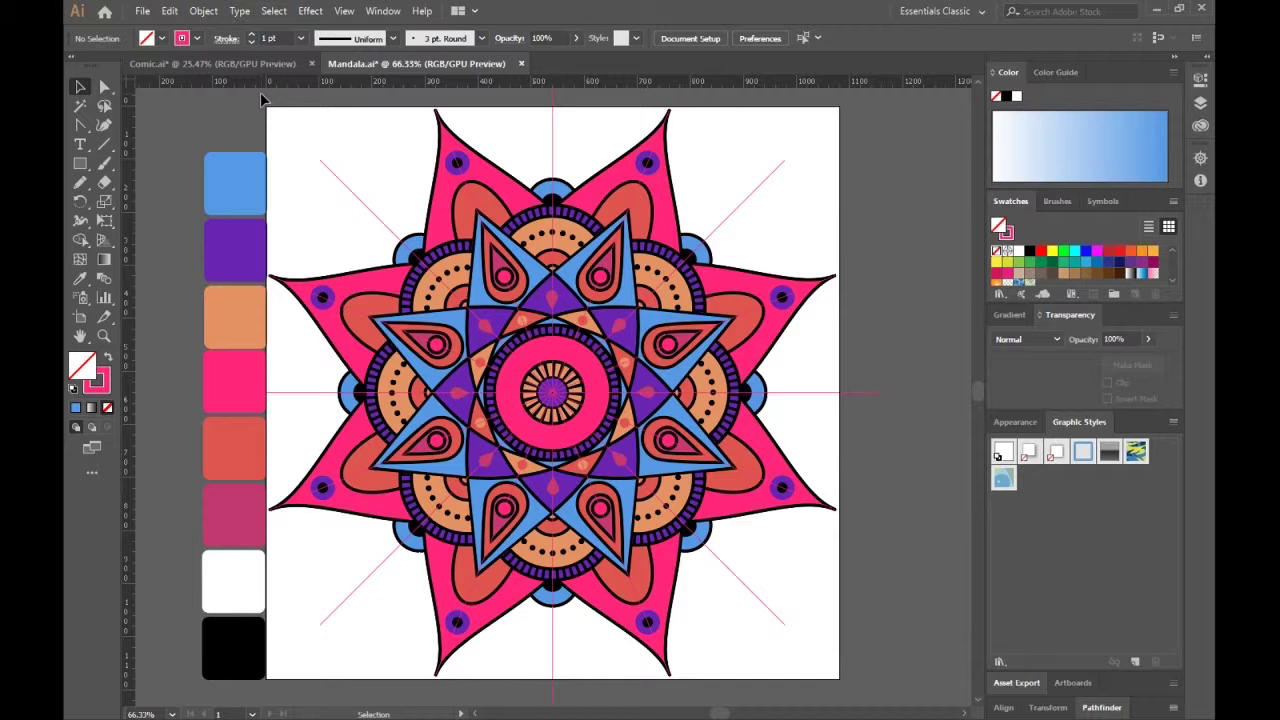